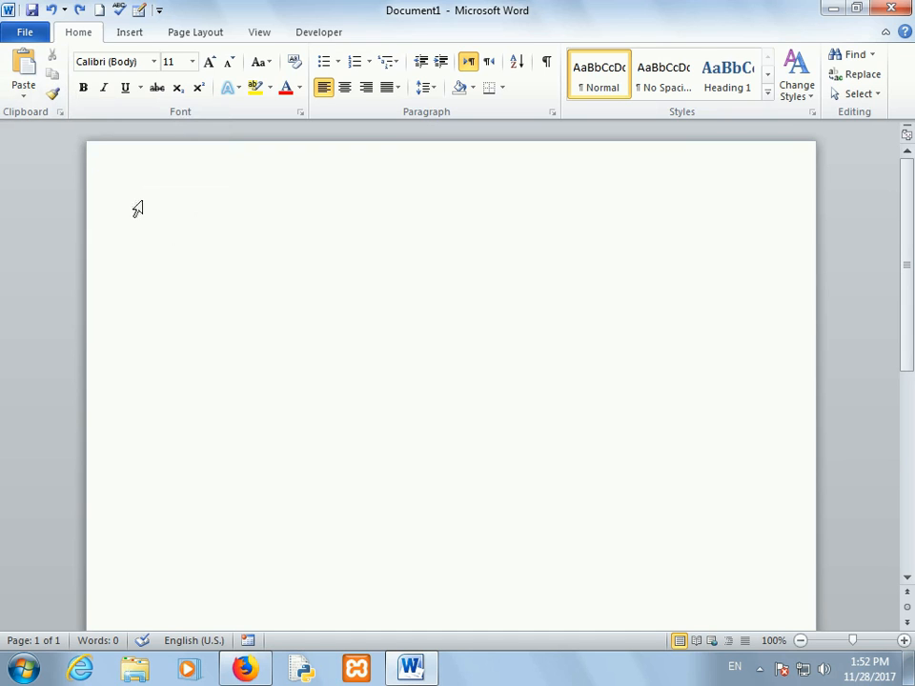
Paste the 'To delete text' and 'To select text' lists with Keep Source Formatting, then select delete step 1.
right_click(240, 235)
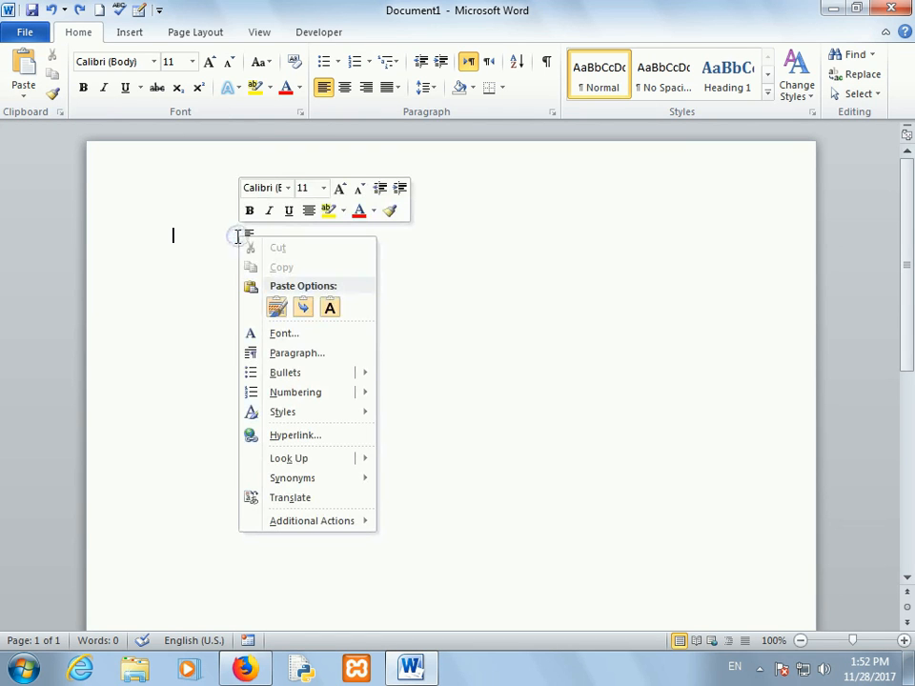
click(278, 307)
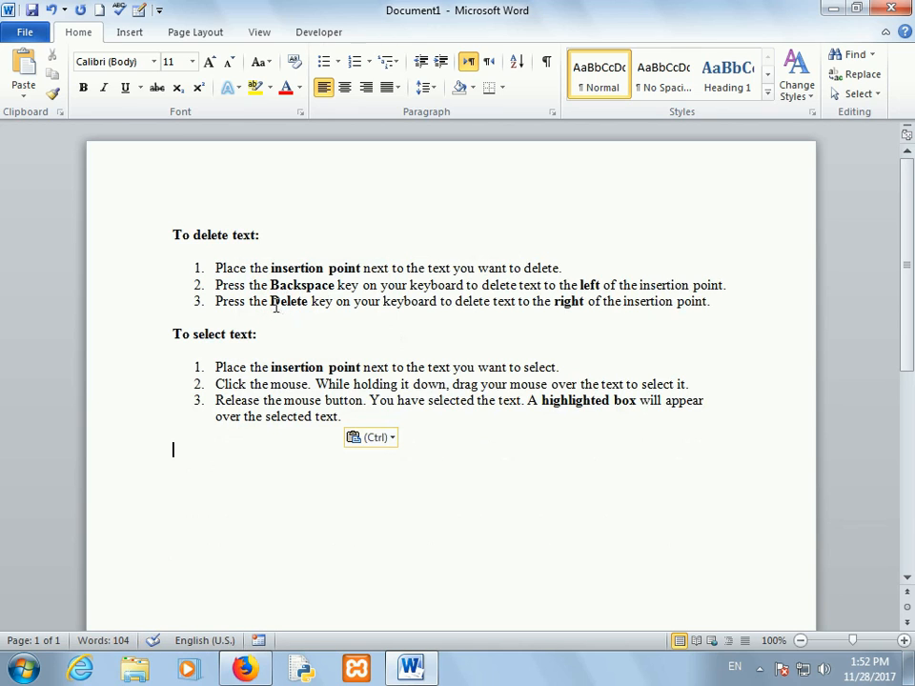
click(271, 284)
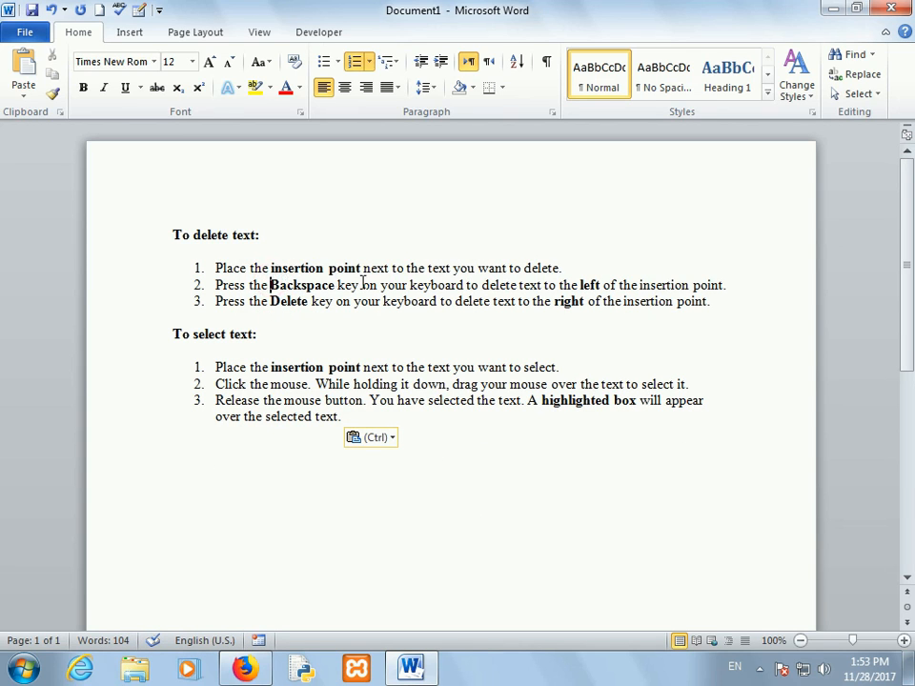
drag(570, 268, 195, 266)
key(ctrl+c)
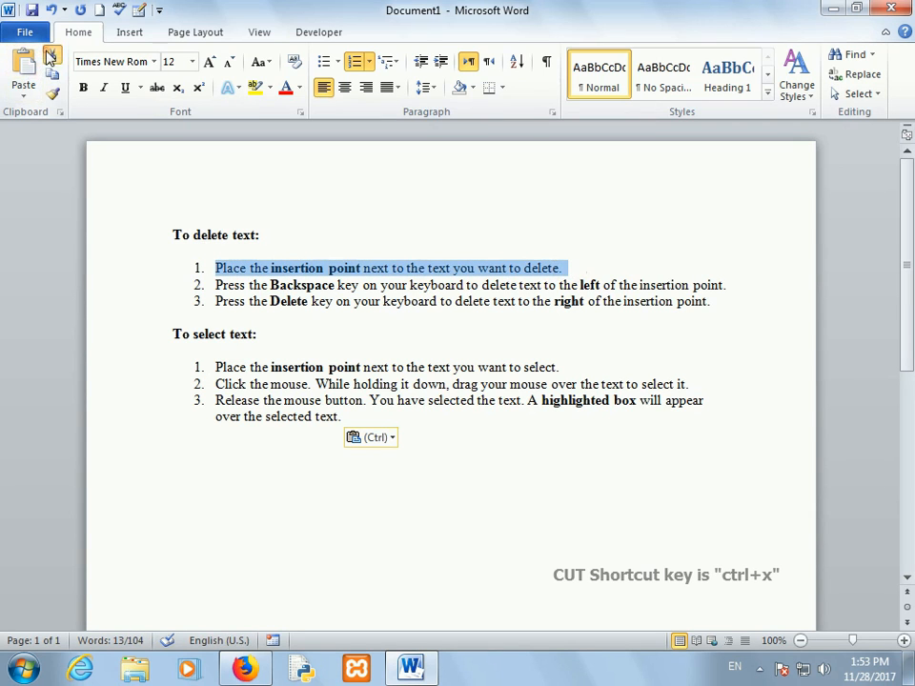
Move the first delete step to the end of the select list as item 4.
click(50, 57)
key(Return)
key(ctrl+v)
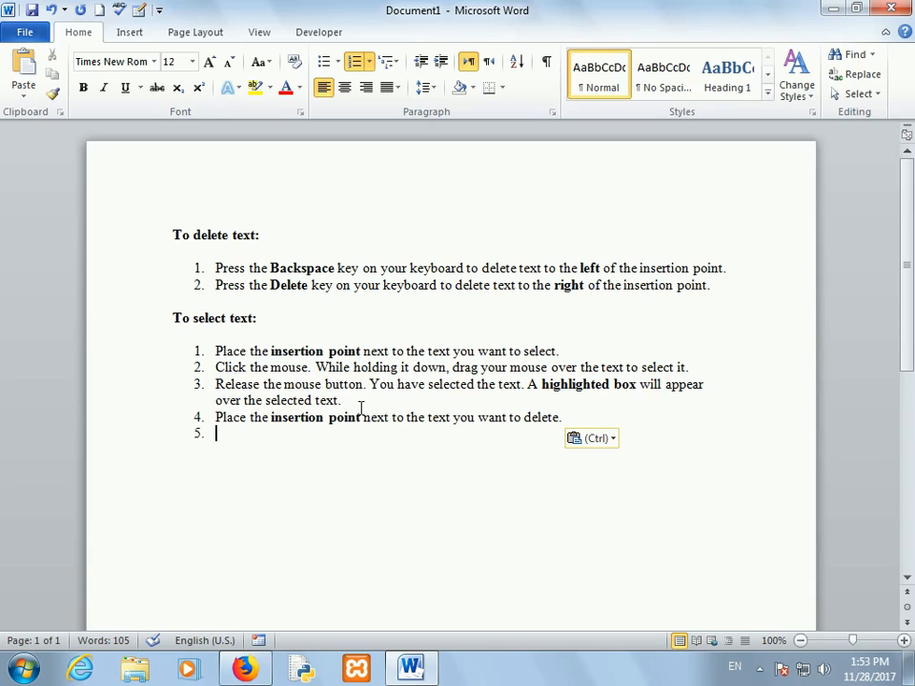
Copy the release-the-mouse step from the select list.
drag(214, 381, 356, 398)
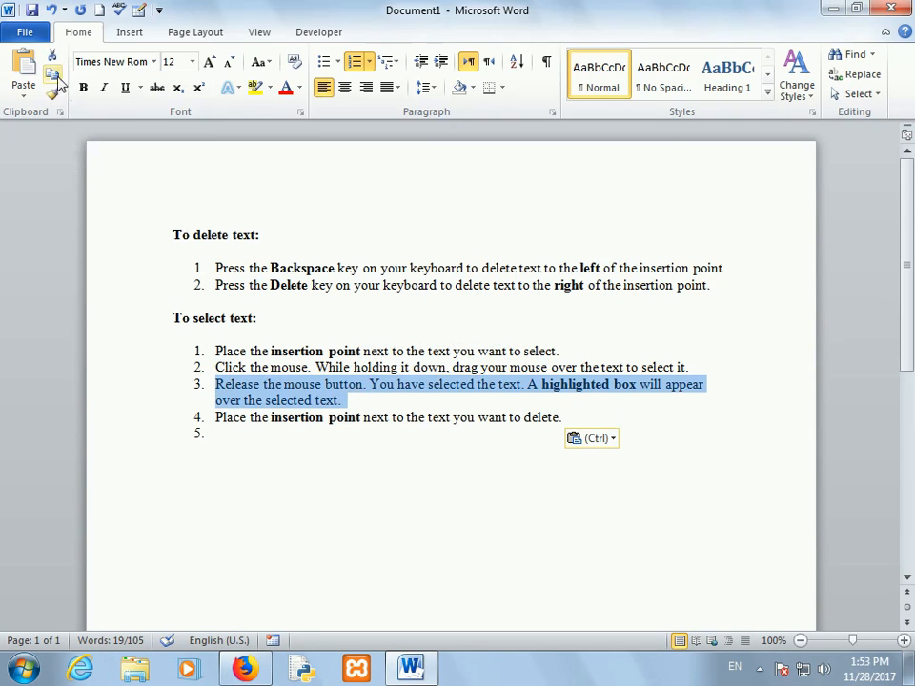
click(53, 74)
click(731, 283)
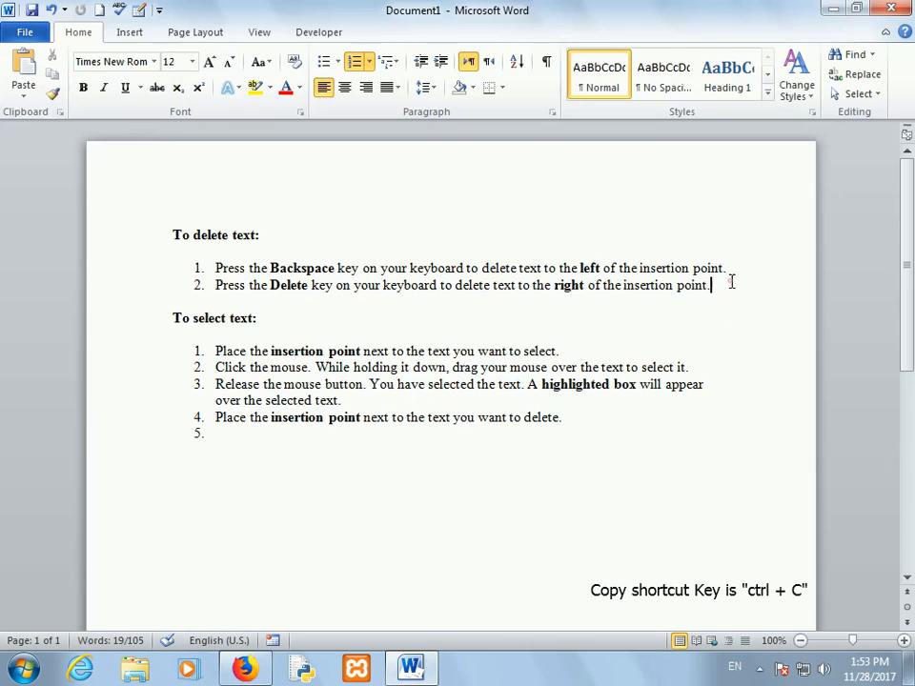
Paste the release-the-mouse step as item 3 of the delete list.
key(Return)
key(ctrl+v)
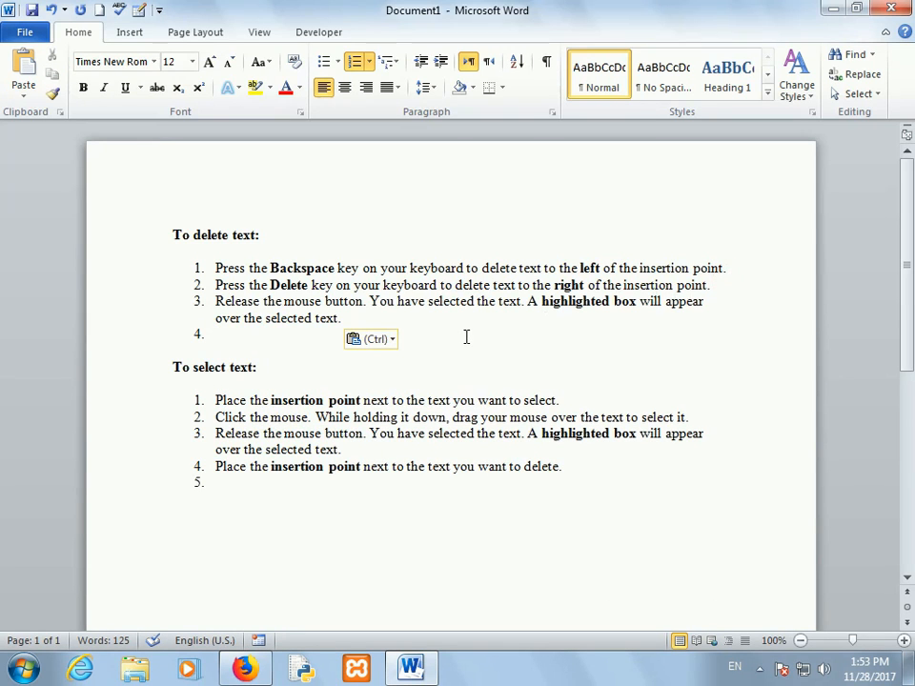
key(BackSpace)
Clear away the leftover empty item at the end of the select list.
click(354, 317)
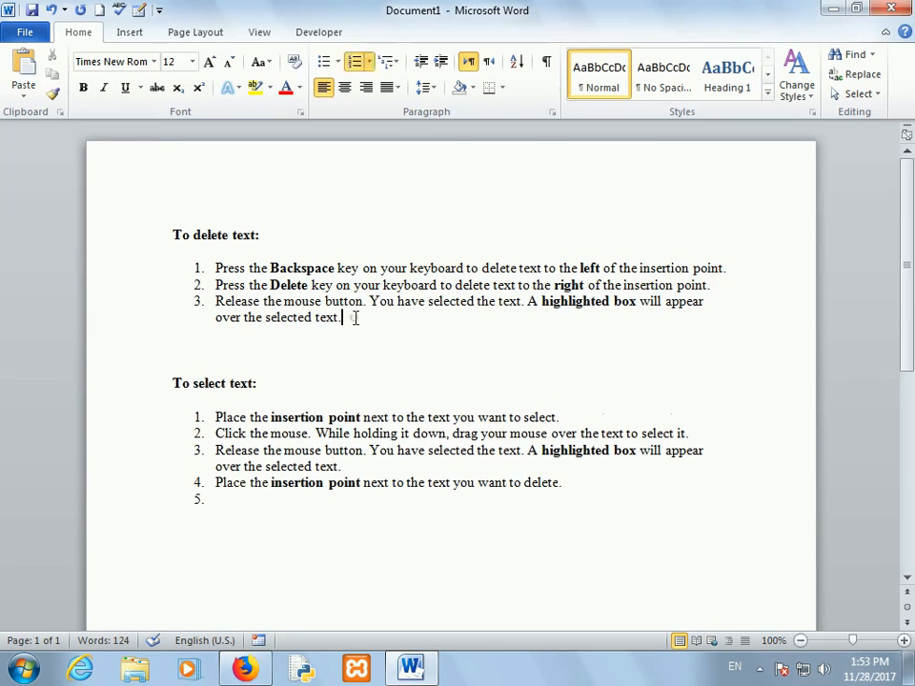
right_click(354, 317)
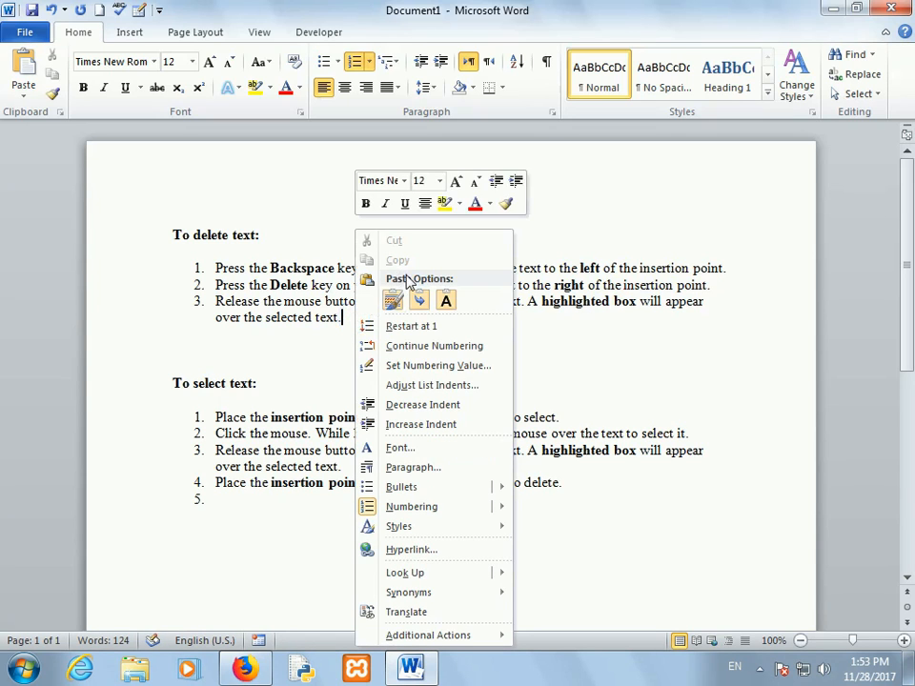
click(346, 317)
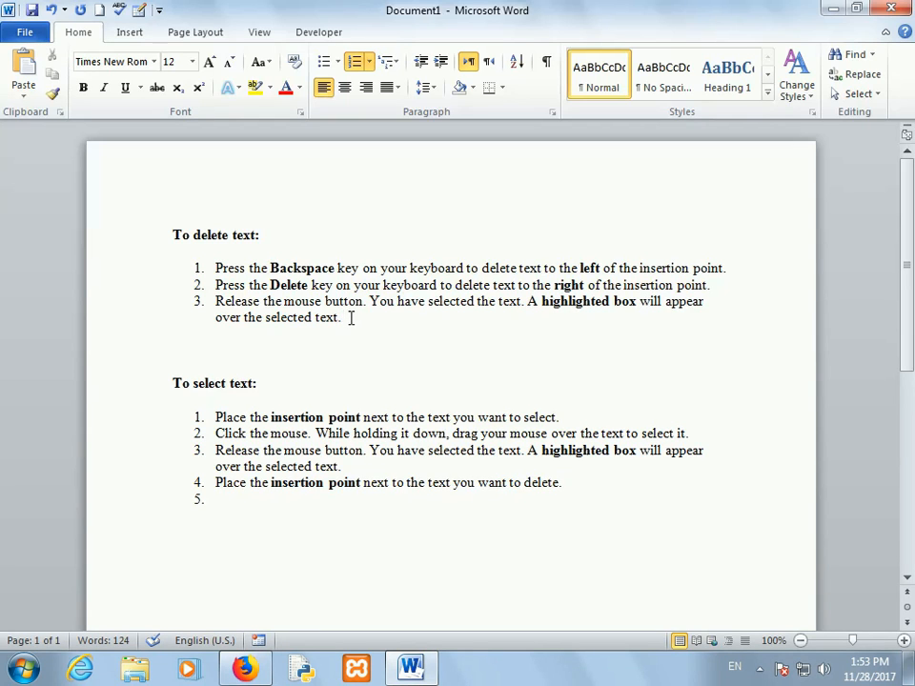
right_click(380, 330)
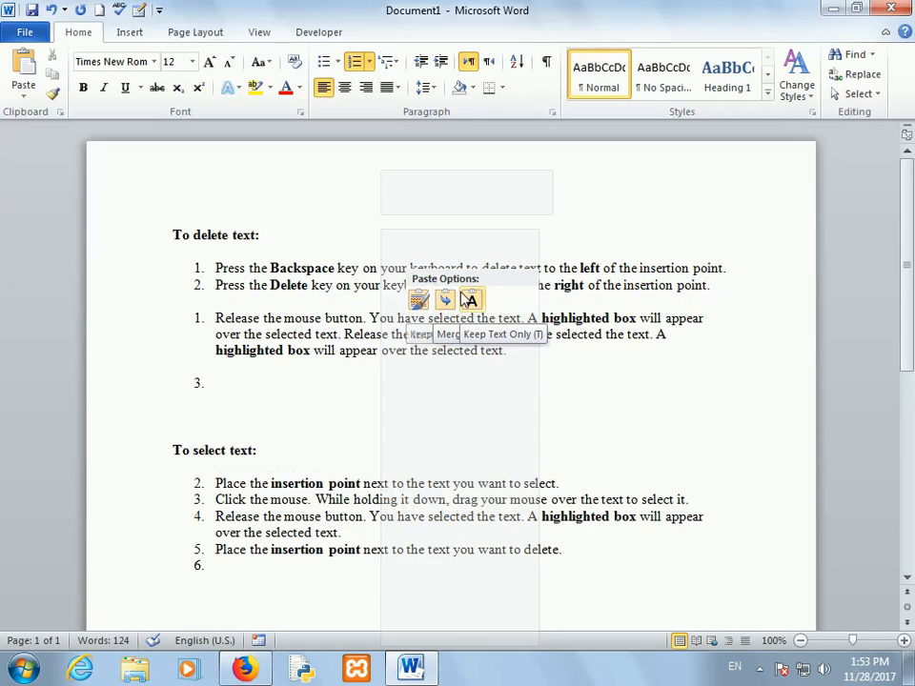
click(604, 339)
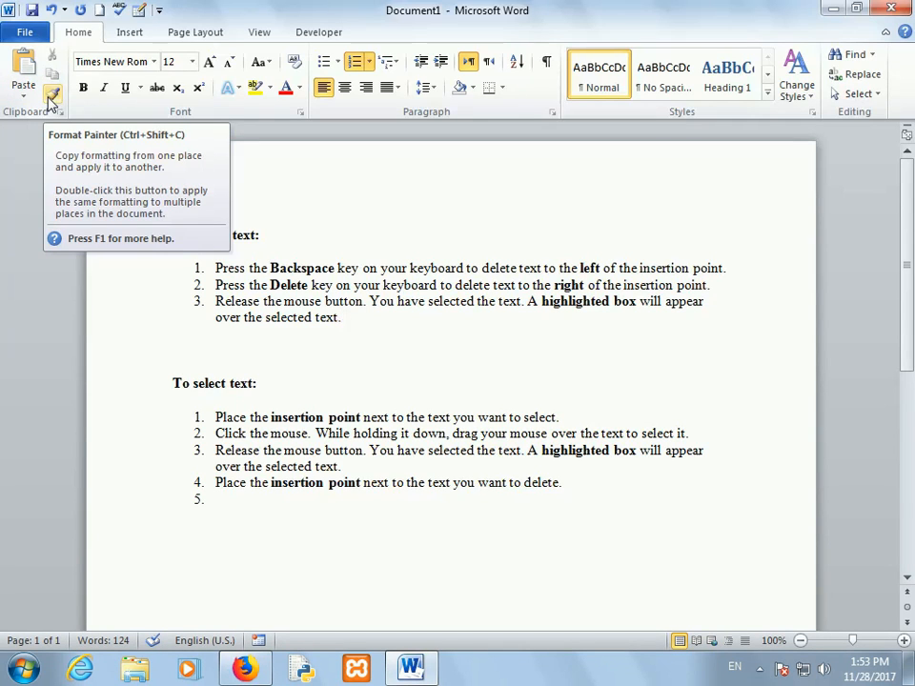
click(266, 382)
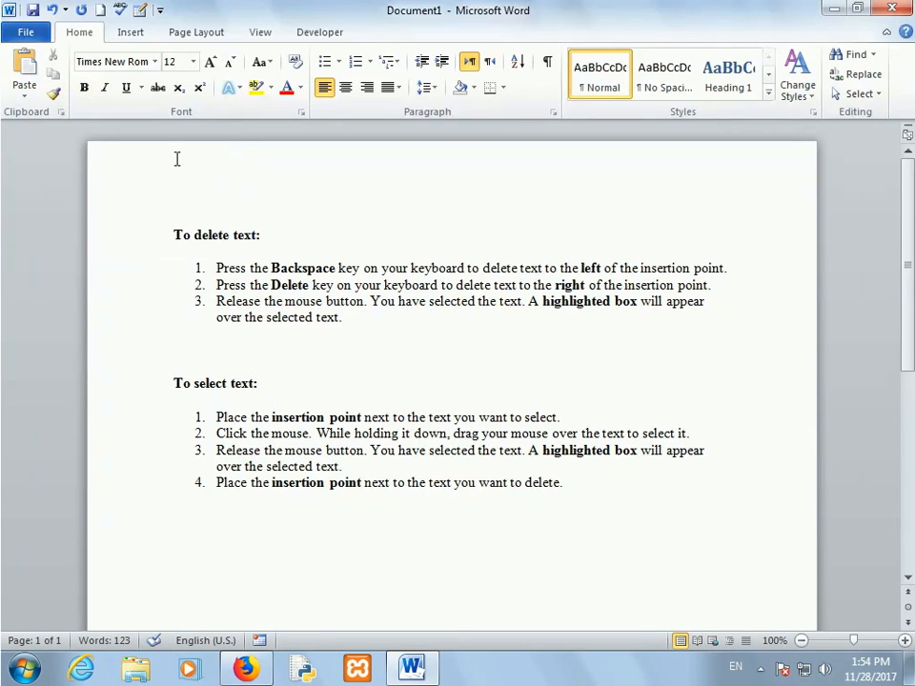
Browse the font list without changing the font, then select 'A highlighted box' in delete step 3.
click(154, 62)
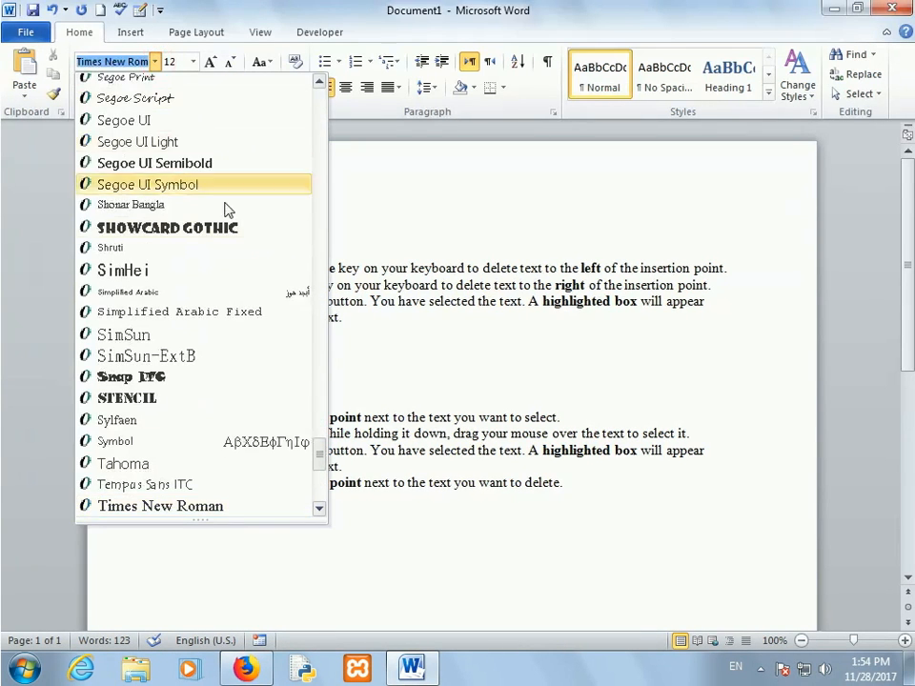
drag(319, 458, 319, 118)
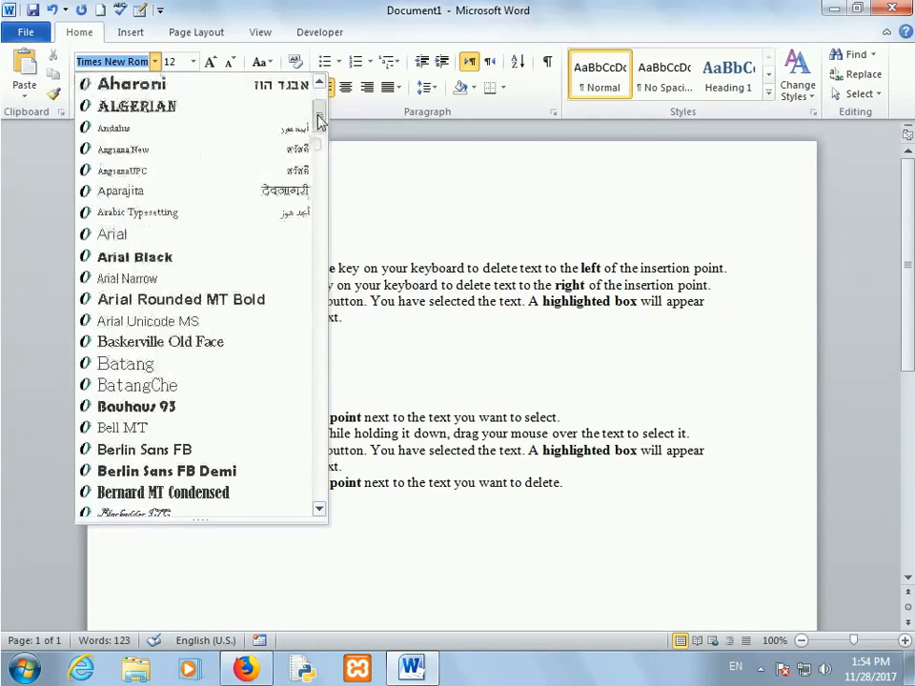
click(545, 304)
drag(529, 301, 641, 302)
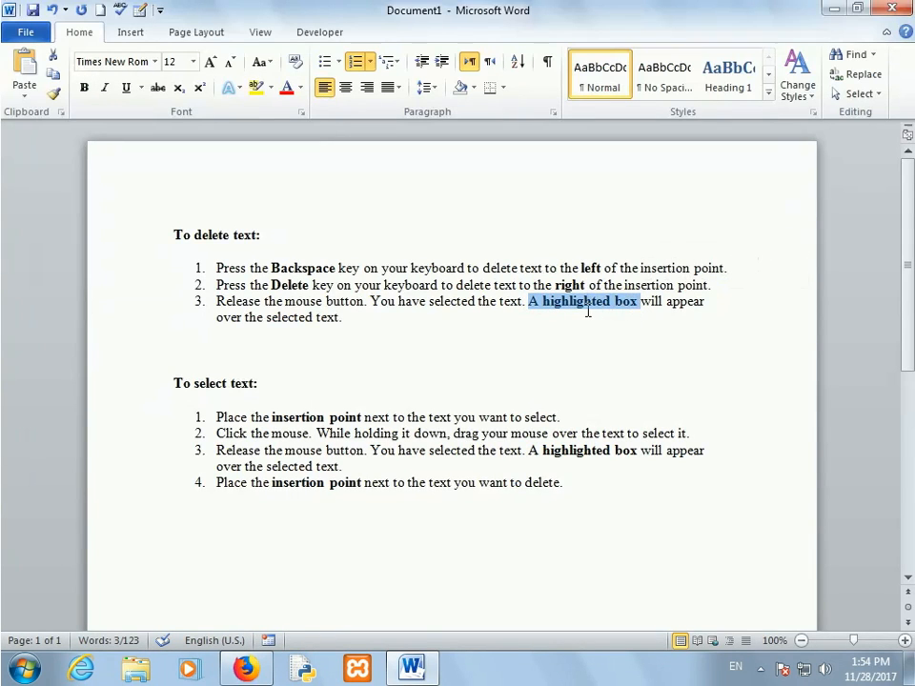
Reselect exactly 'A highlighted box' in delete step 3 and bring up the font list.
click(531, 302)
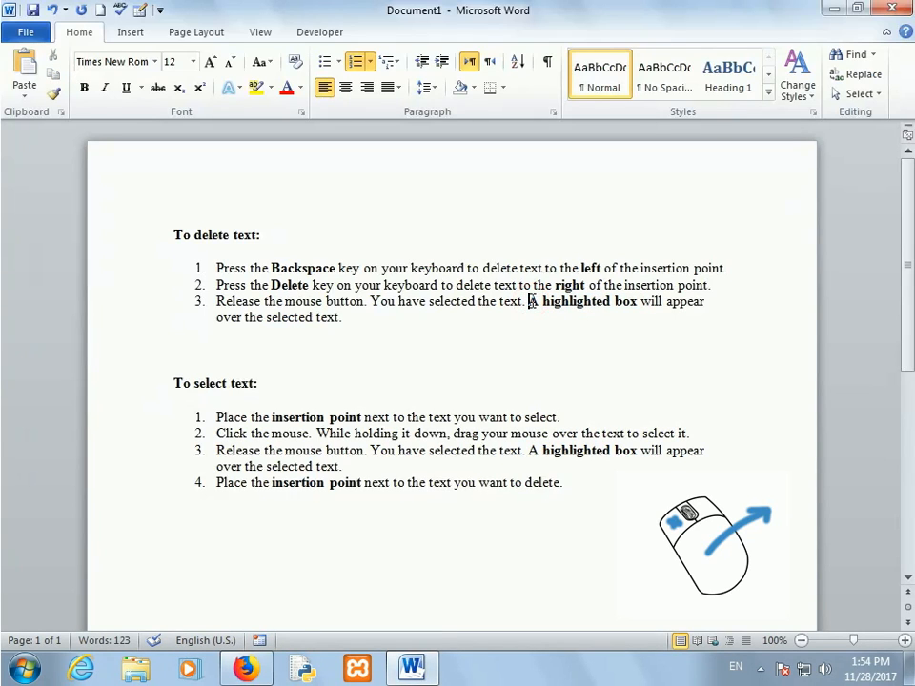
drag(531, 301, 638, 298)
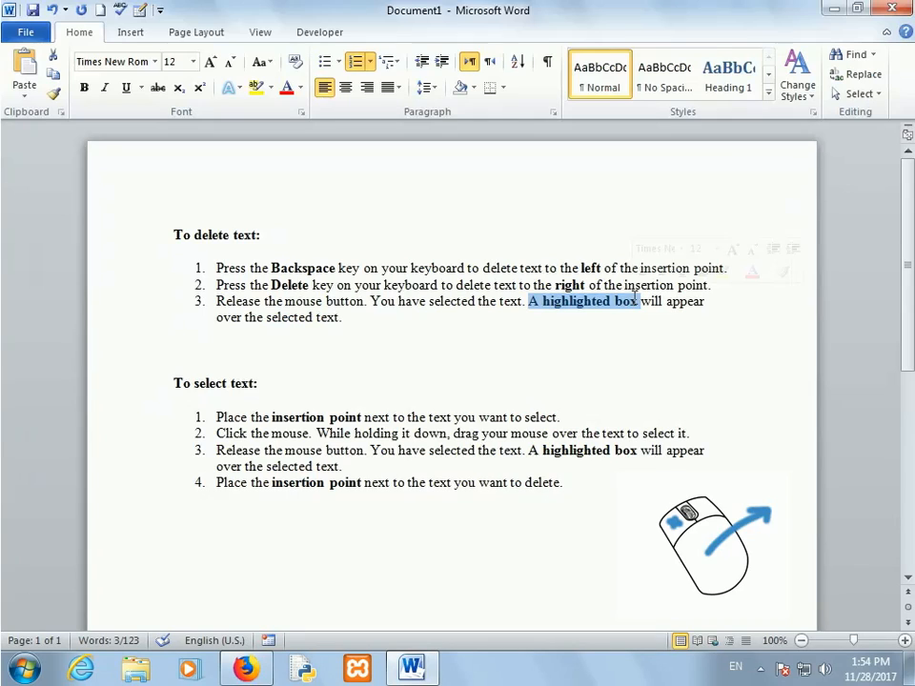
click(514, 313)
drag(529, 303, 535, 304)
click(529, 302)
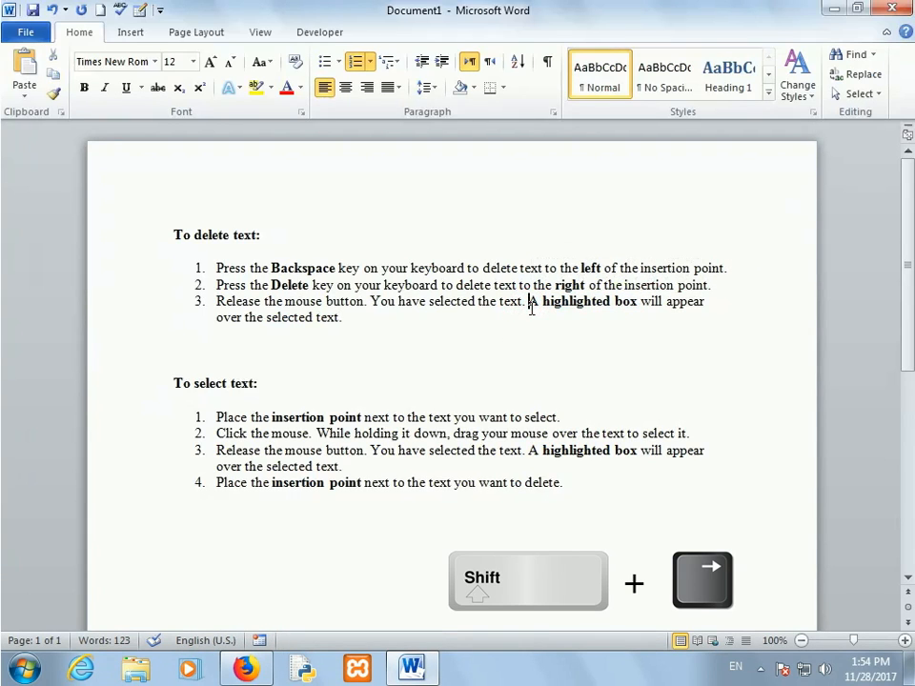
key(shift+Right)
key(shift+Right)
key(shift+Right)
key(shift+Right)
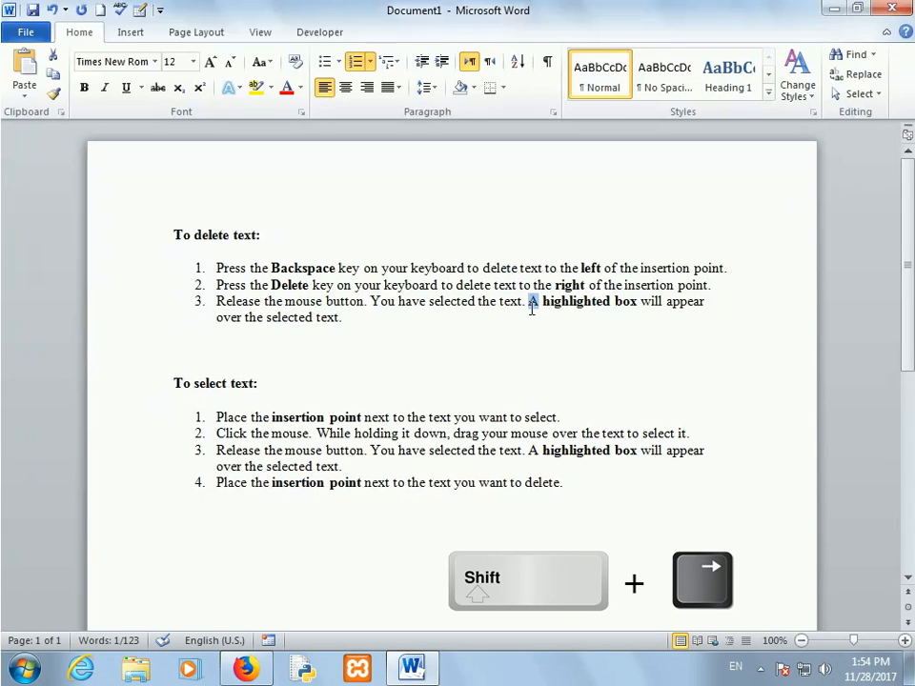
key(shift+Right)
key(shift+Right)
key(shift+Right)
key(shift+Right)
key(shift+Right)
key(shift+Right)
key(shift+Right)
key(shift+Right)
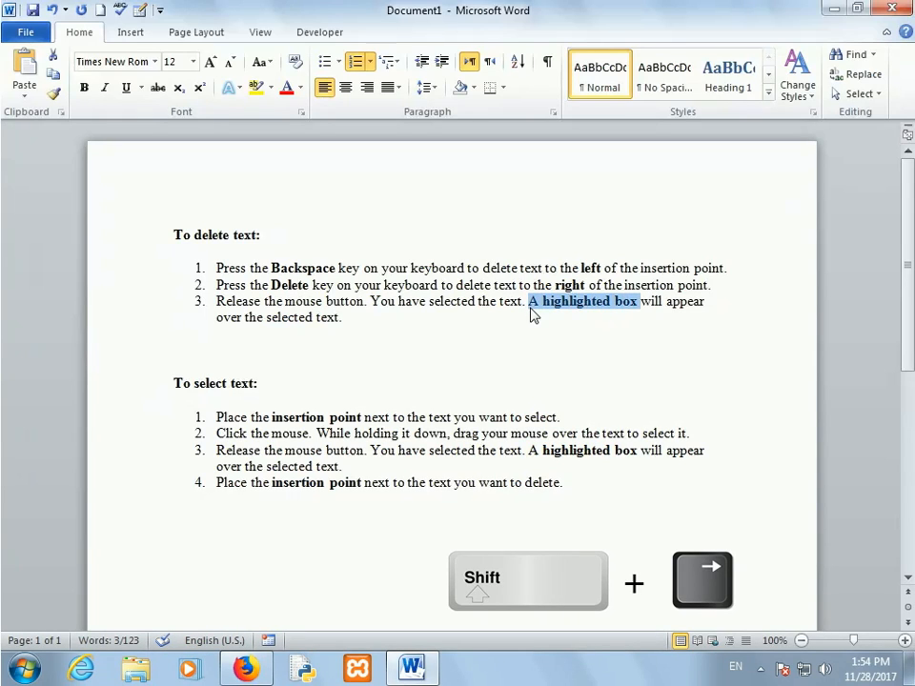
key(Left)
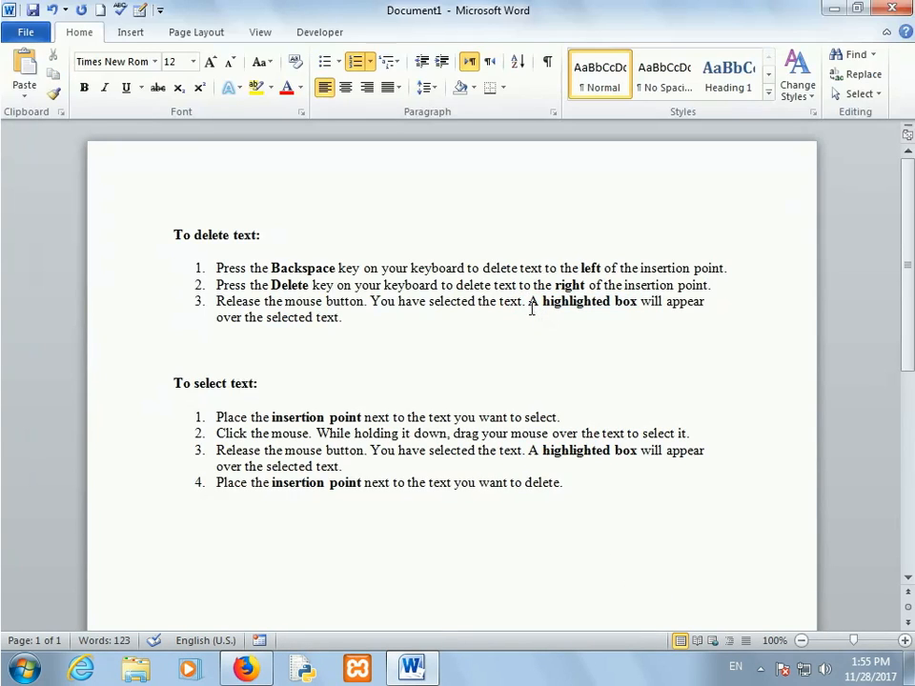
drag(529, 303, 641, 303)
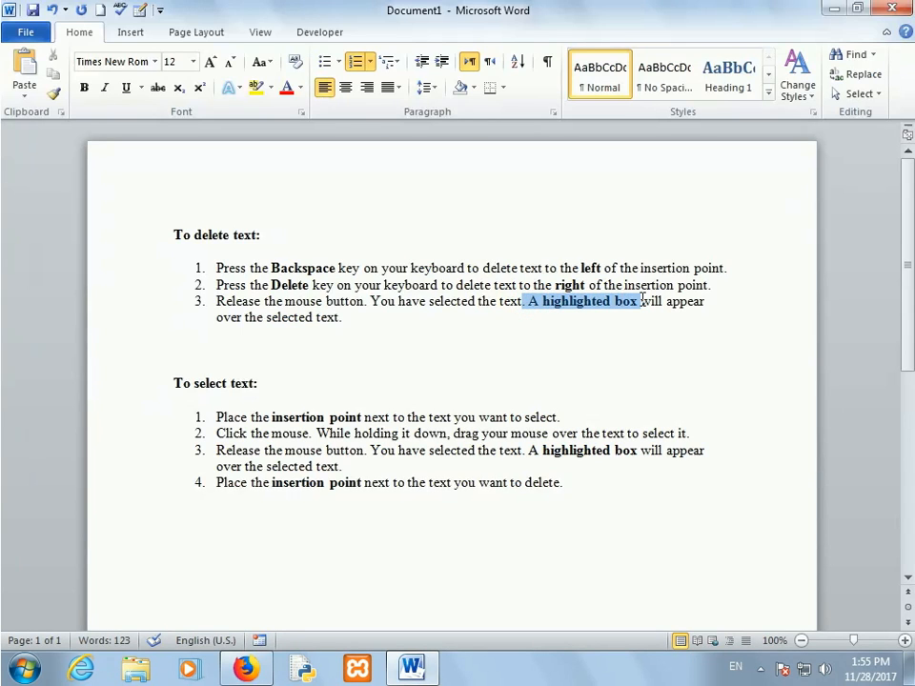
click(155, 61)
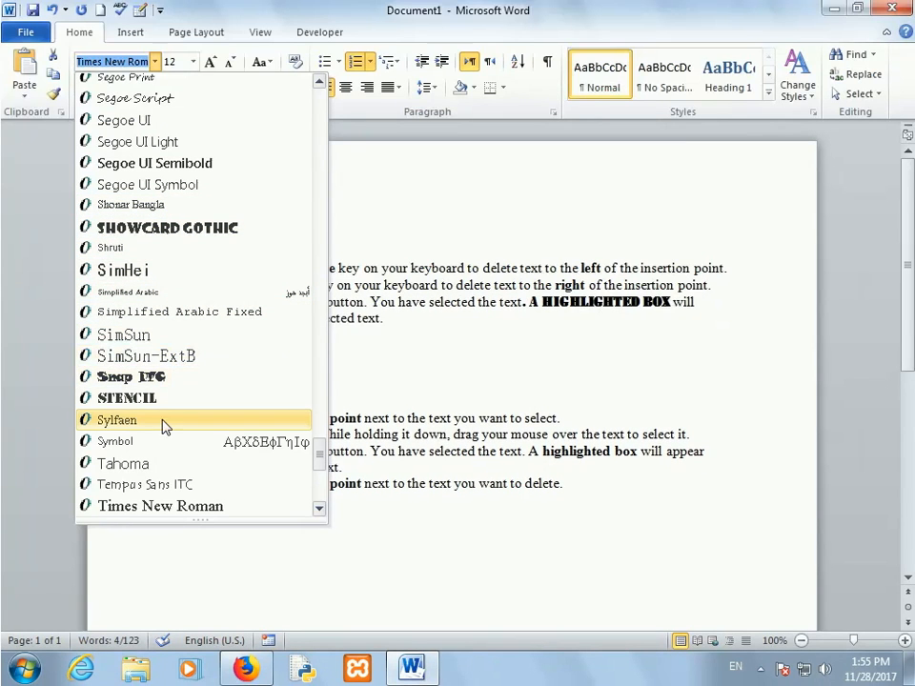
Apply the NSimSun font to 'A highlighted box'.
scroll(180, 272, up, 3)
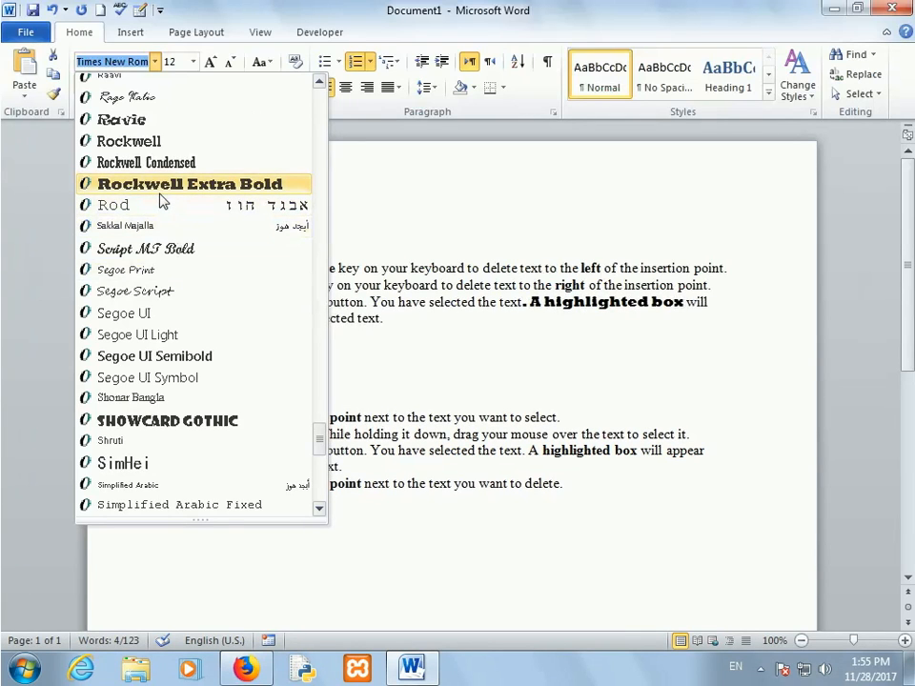
scroll(160, 200, up, 4)
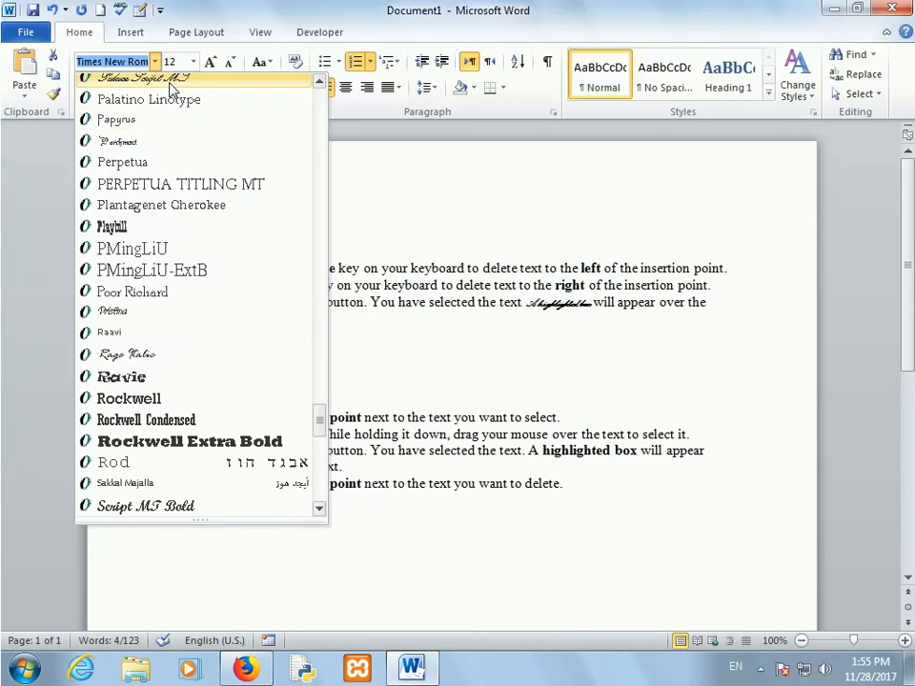
scroll(171, 91, up, 2)
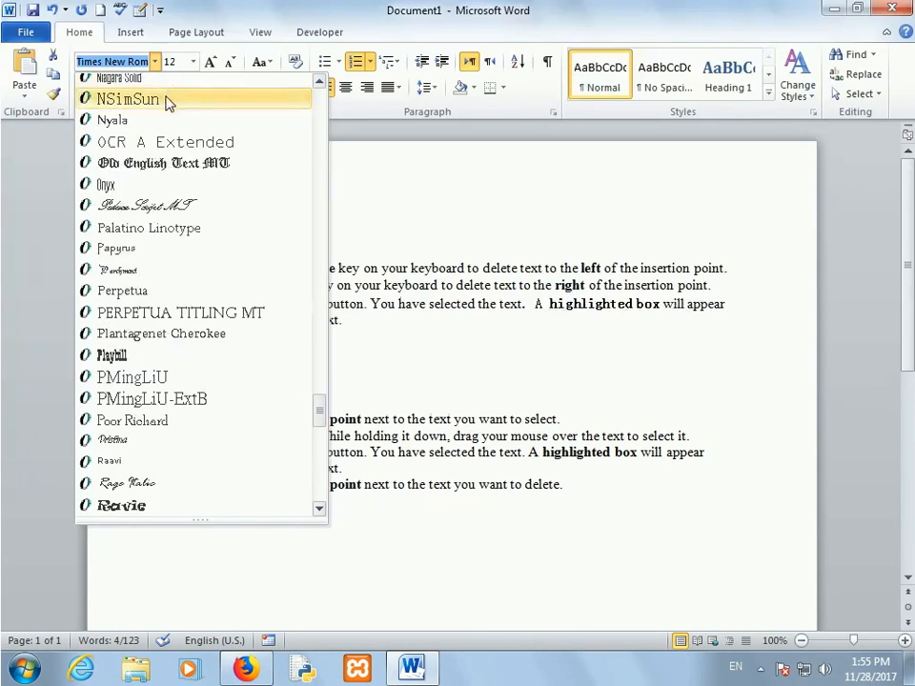
click(165, 99)
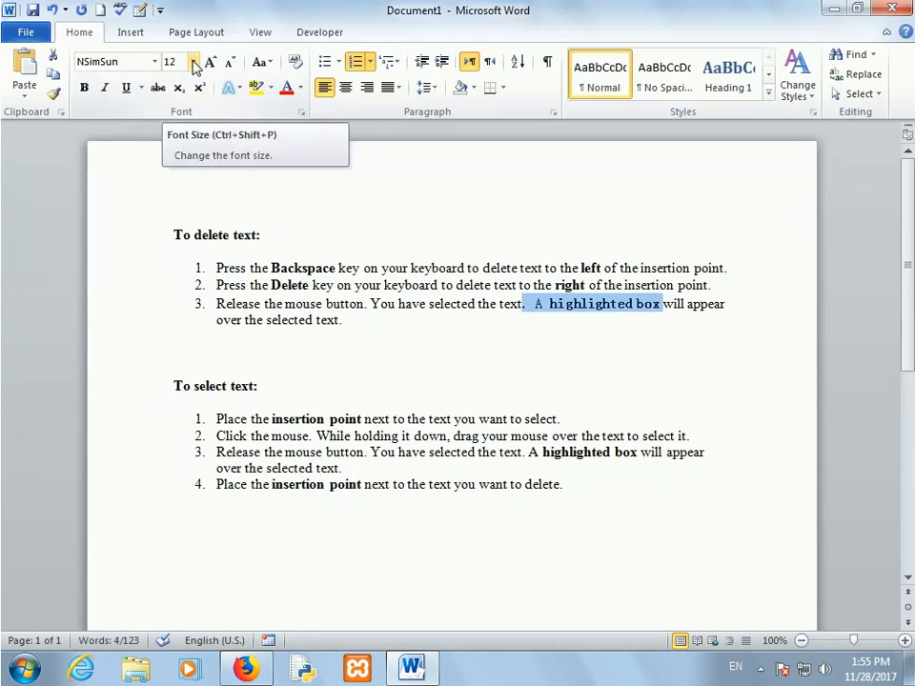
click(194, 62)
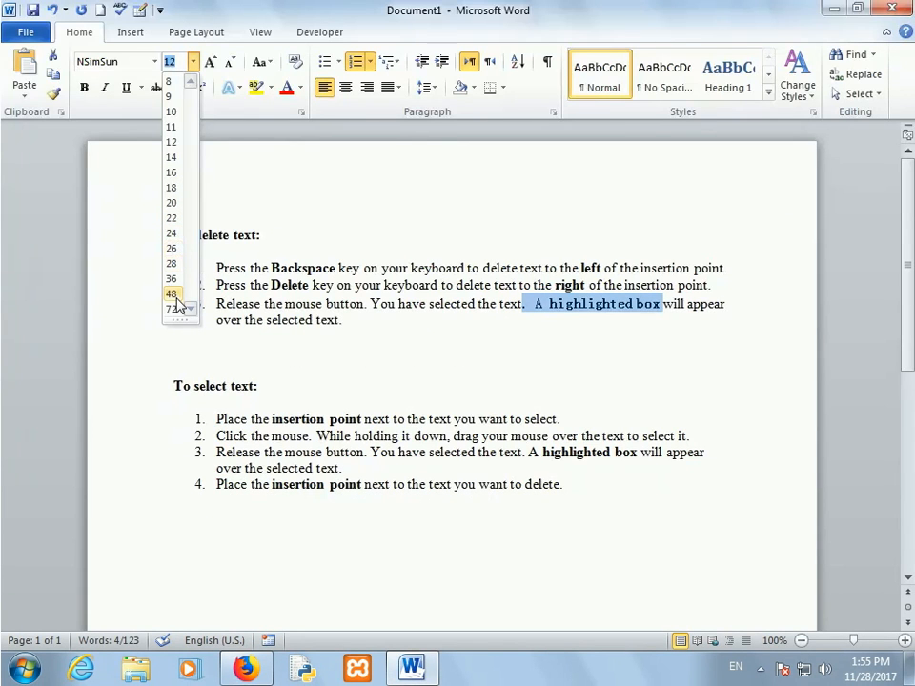
click(170, 144)
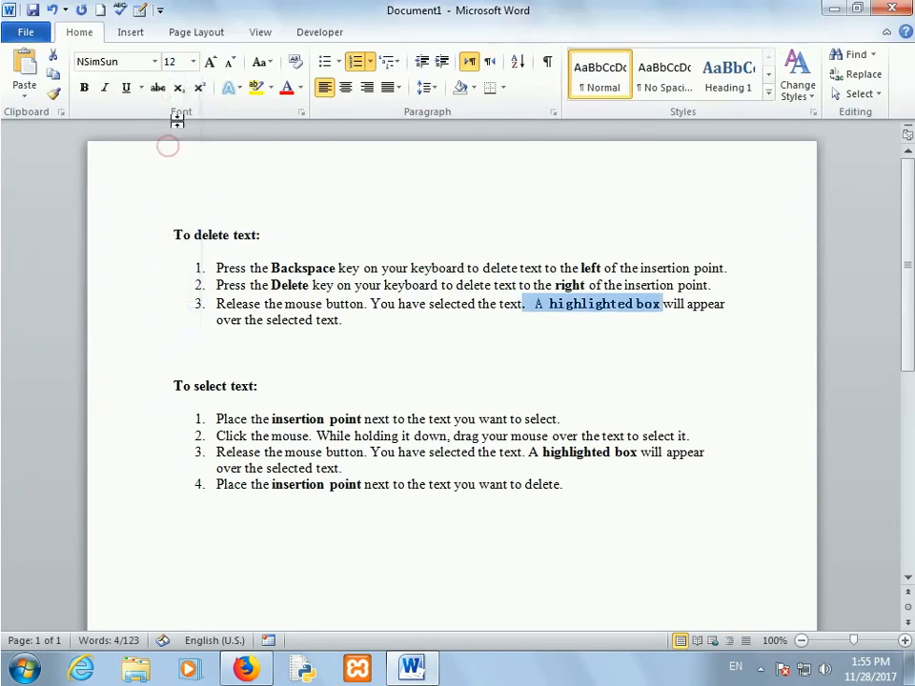
click(211, 62)
click(210, 63)
click(211, 63)
click(211, 63)
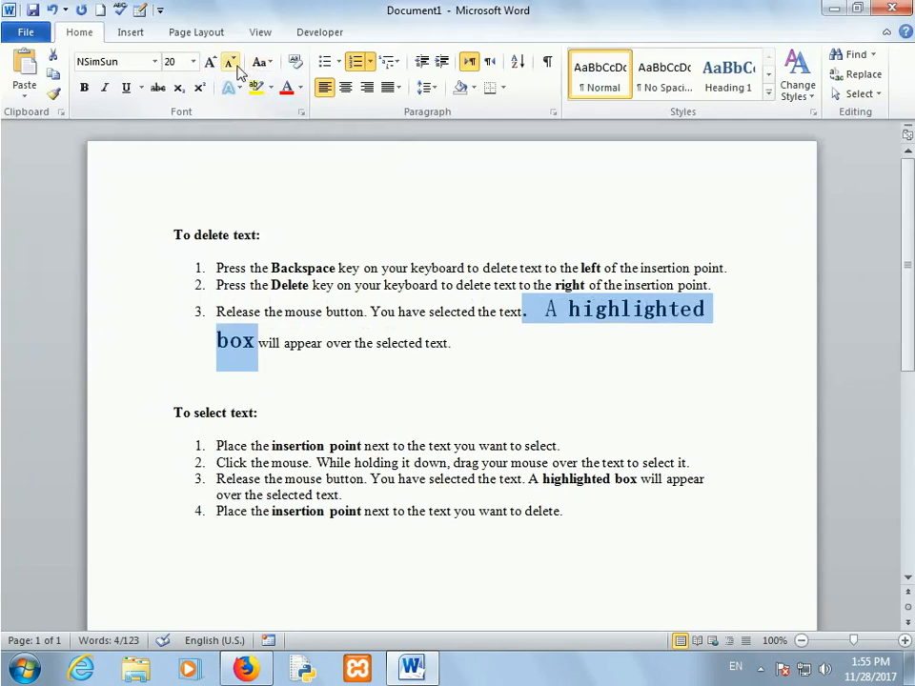
click(230, 63)
click(230, 63)
click(229, 62)
click(229, 63)
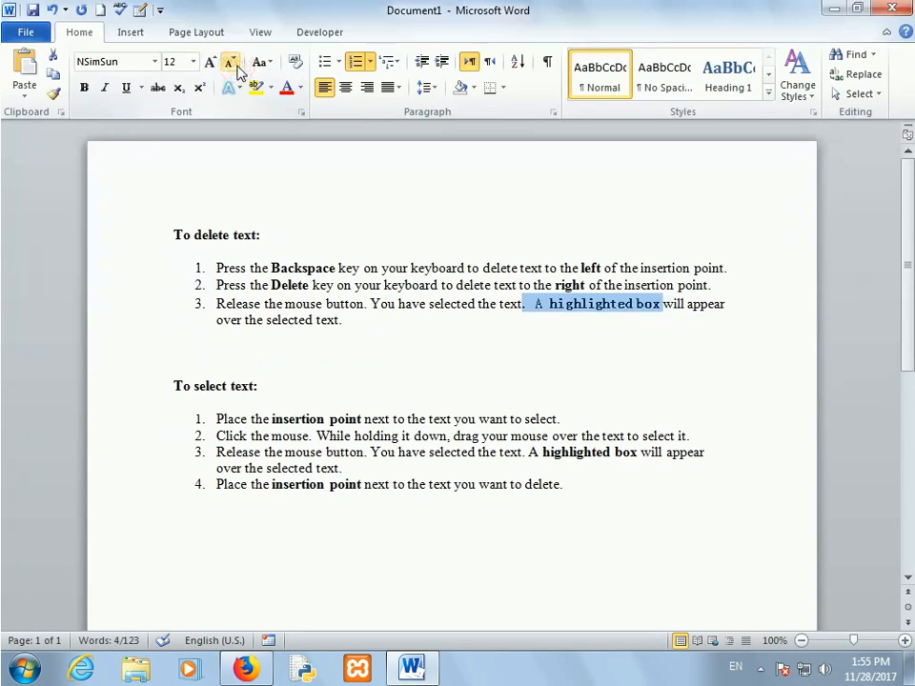
Unbold 'A highlighted box' and add a dash-dot-dot underline, leaving italic and strikethrough off.
click(83, 89)
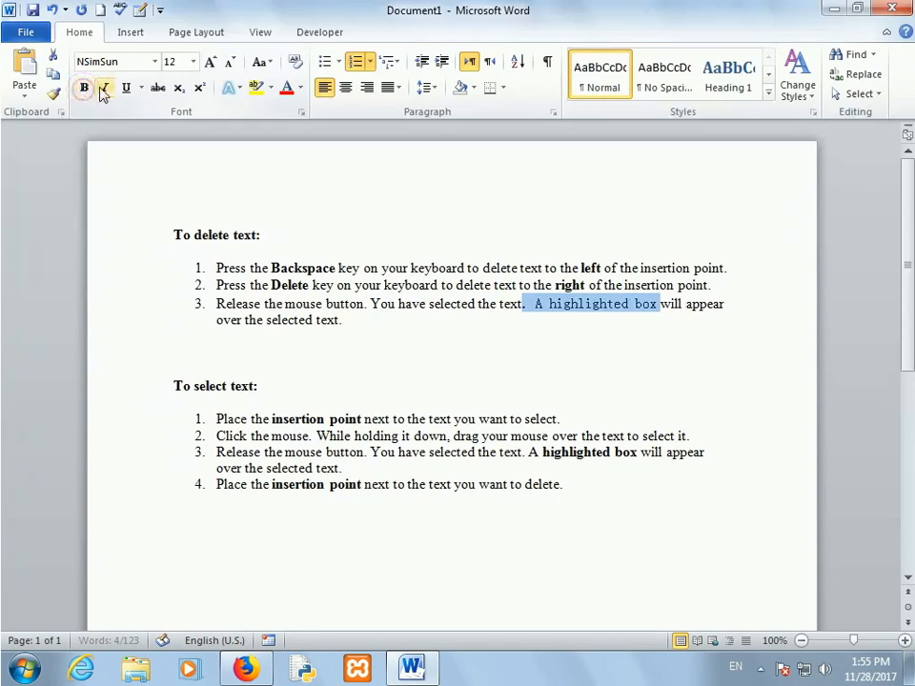
click(104, 88)
click(104, 88)
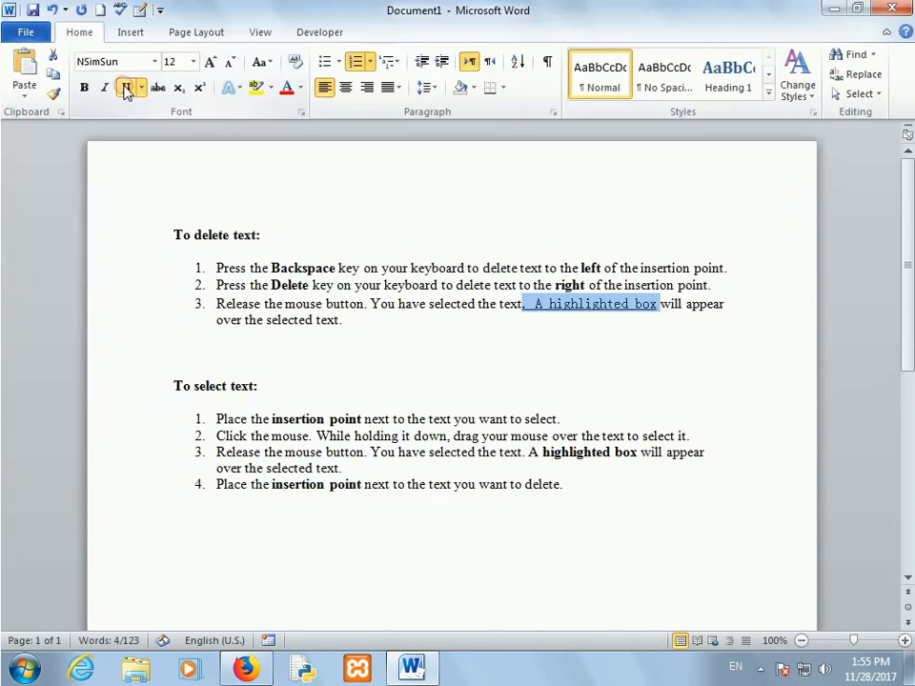
click(141, 87)
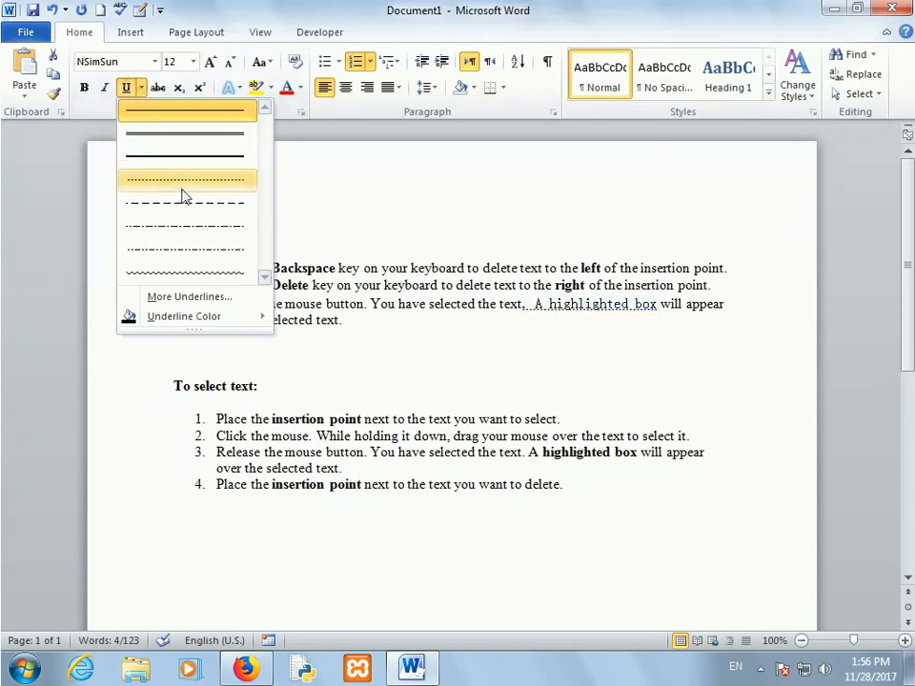
click(187, 250)
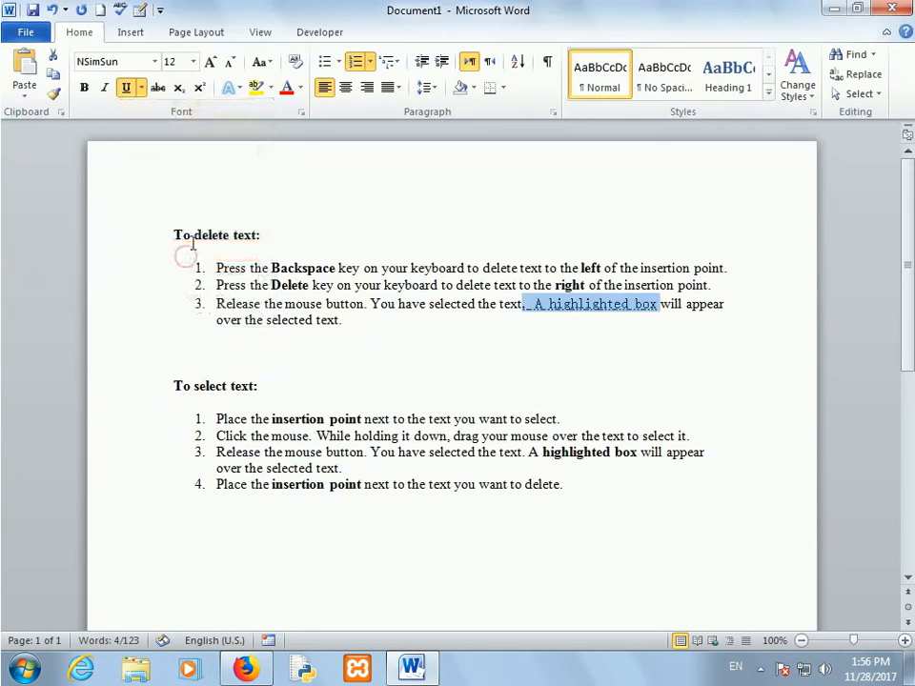
click(158, 89)
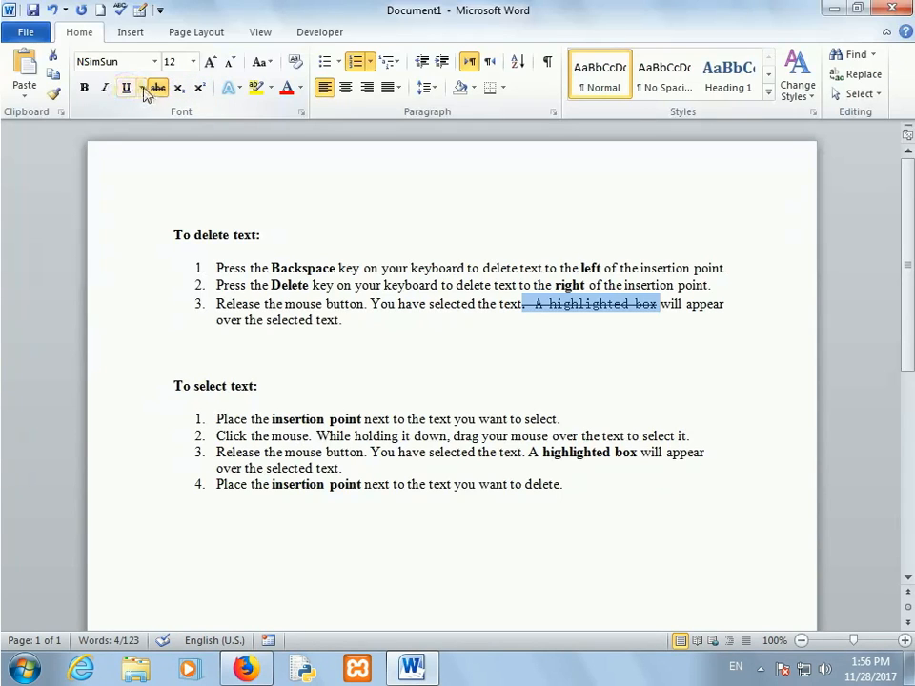
click(154, 88)
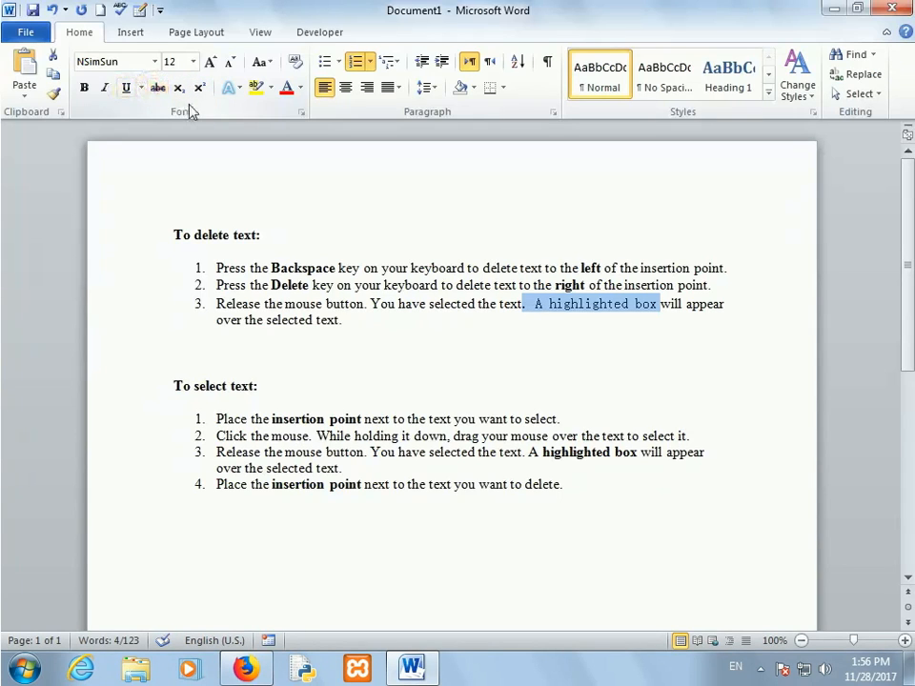
Apply the blue inner-shadow text effect to 'A highlighted box', leaving highlight colour unchanged.
click(237, 89)
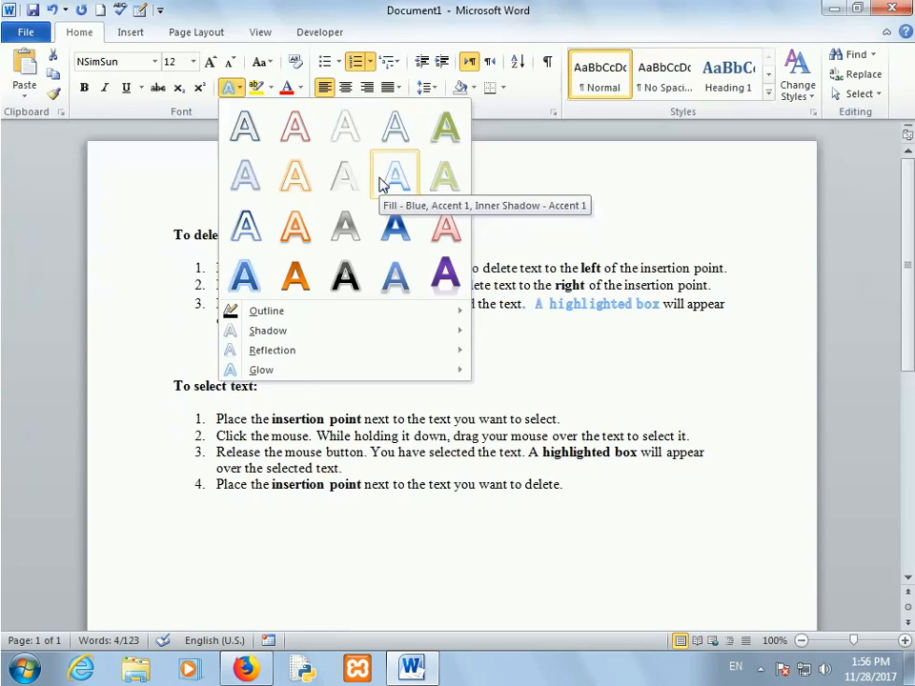
click(380, 184)
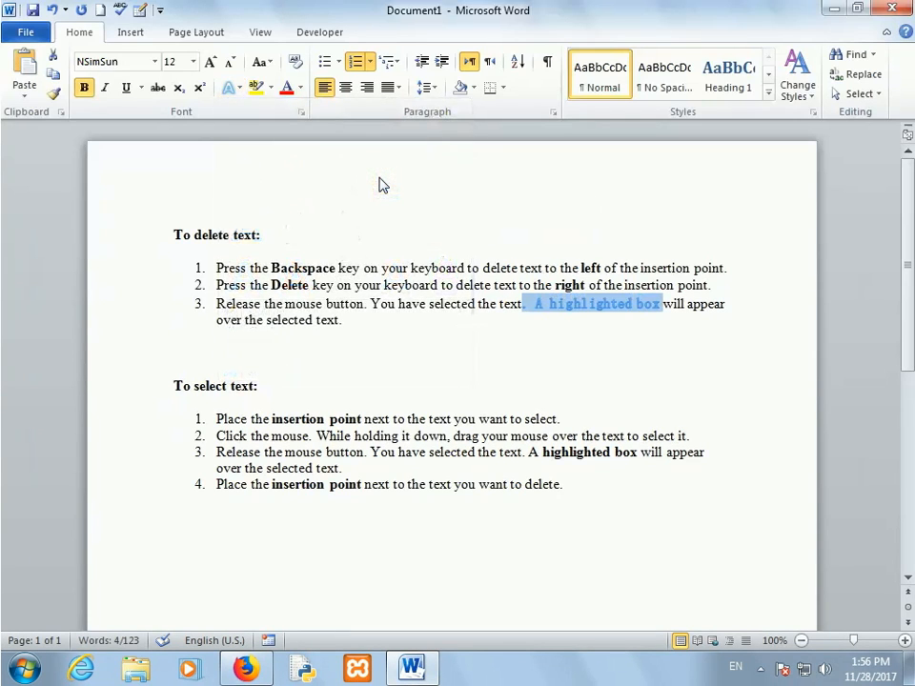
click(270, 88)
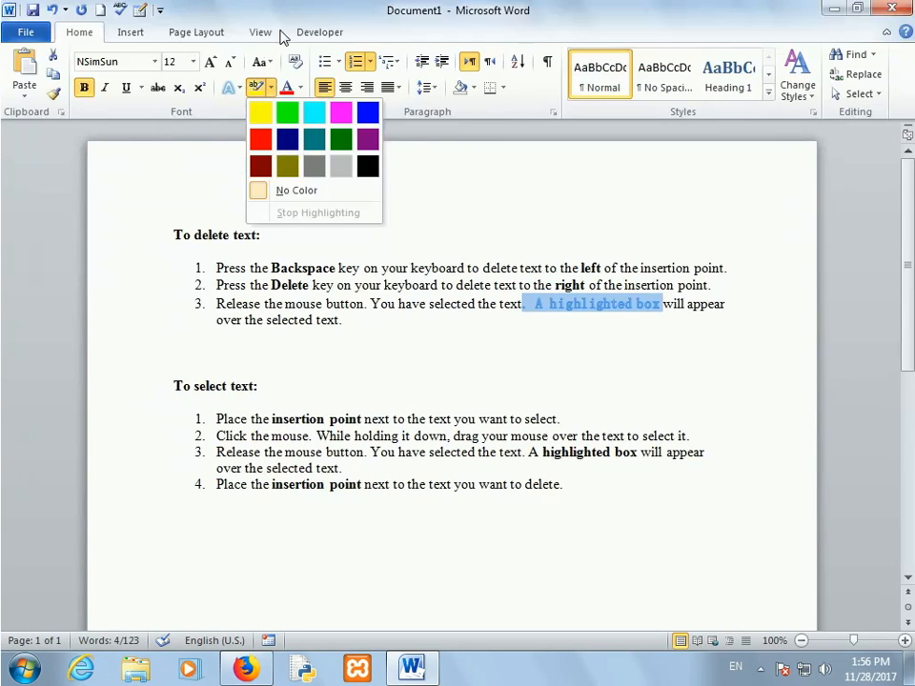
click(293, 14)
Colour the phrase dark orange and switch it to the orange text effect.
click(299, 87)
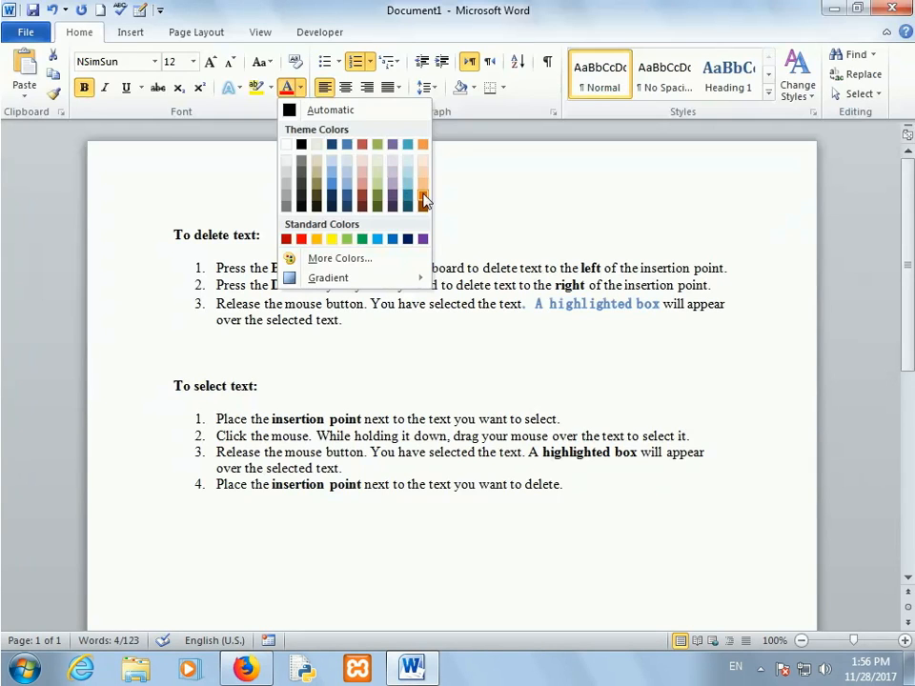
click(423, 198)
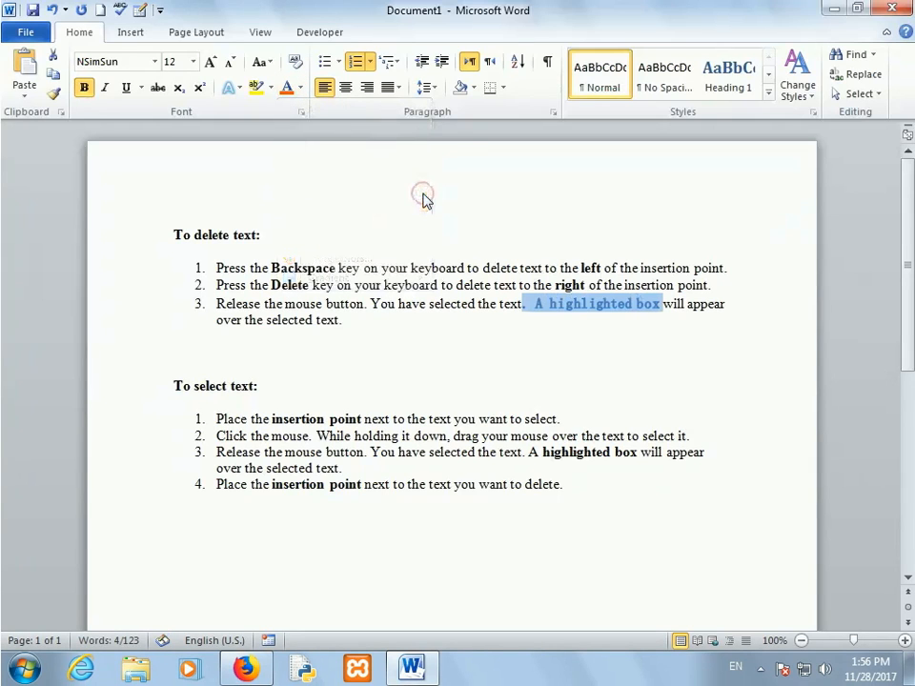
click(239, 88)
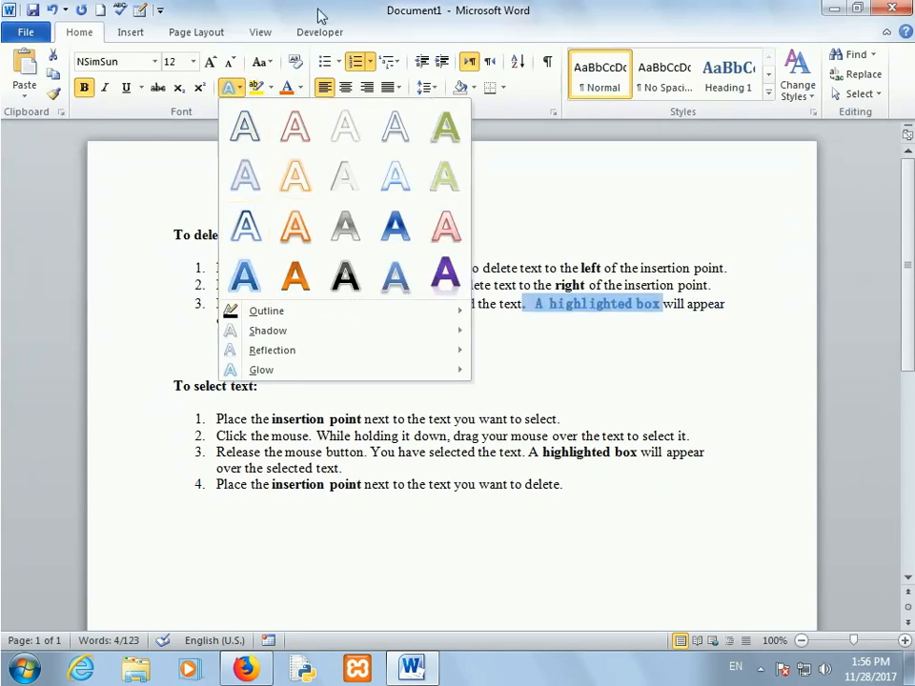
click(296, 224)
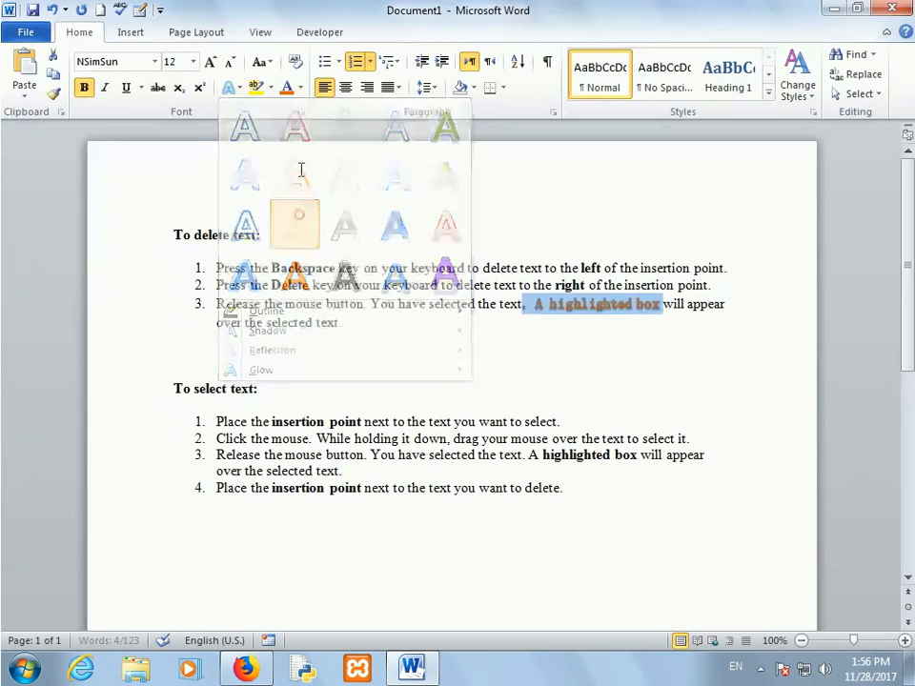
Clear all formatting from 'A highlighted box', then add and undo an empty item 4 below step 3.
click(296, 63)
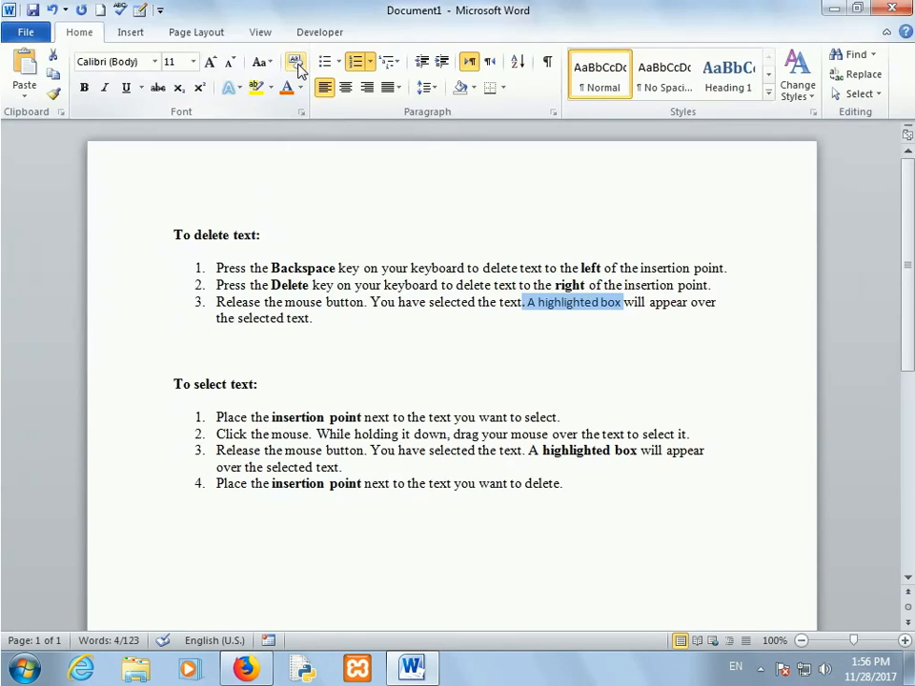
click(359, 327)
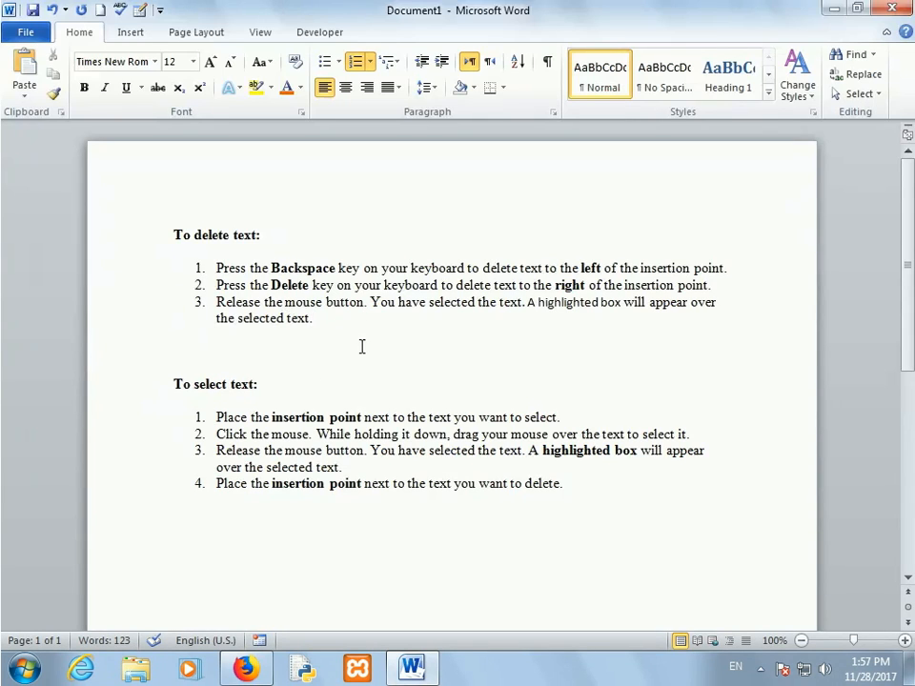
key(Return)
key(Return)
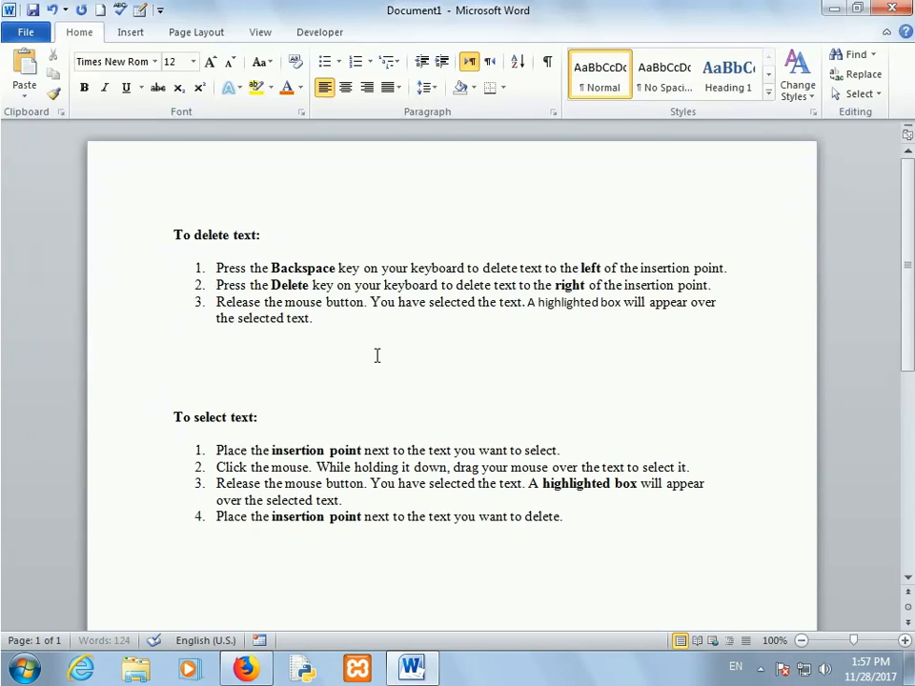
key(ctrl+z)
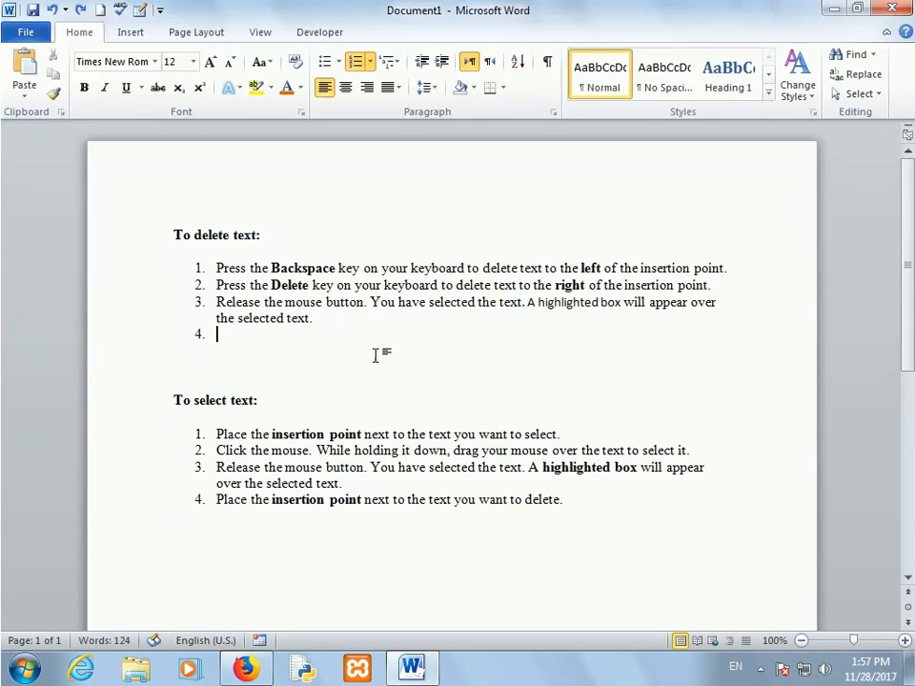
key(ctrl+z)
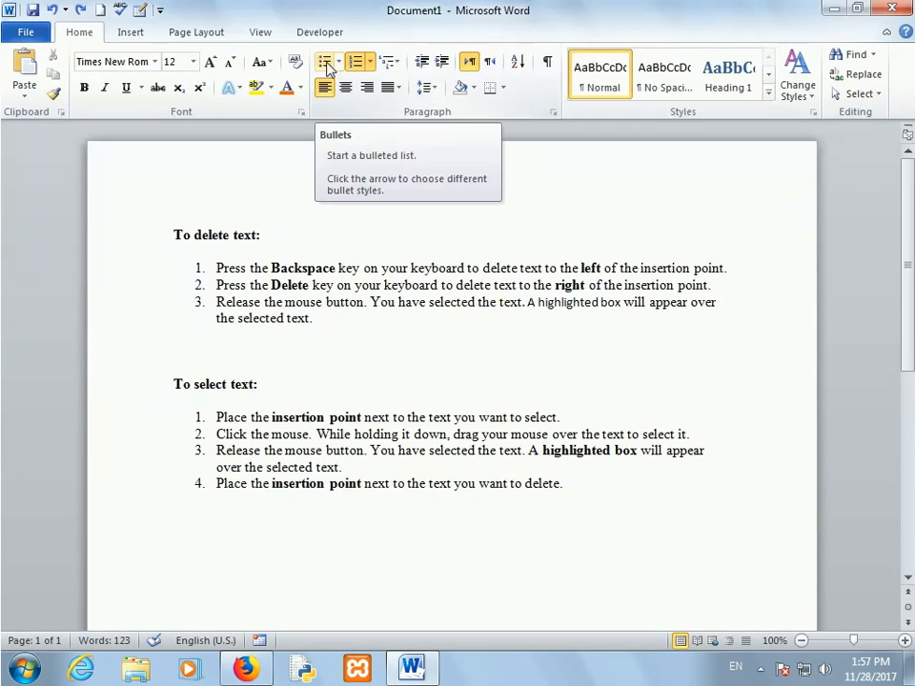
Give the three delete steps check-mark bullets instead of numbers.
click(348, 320)
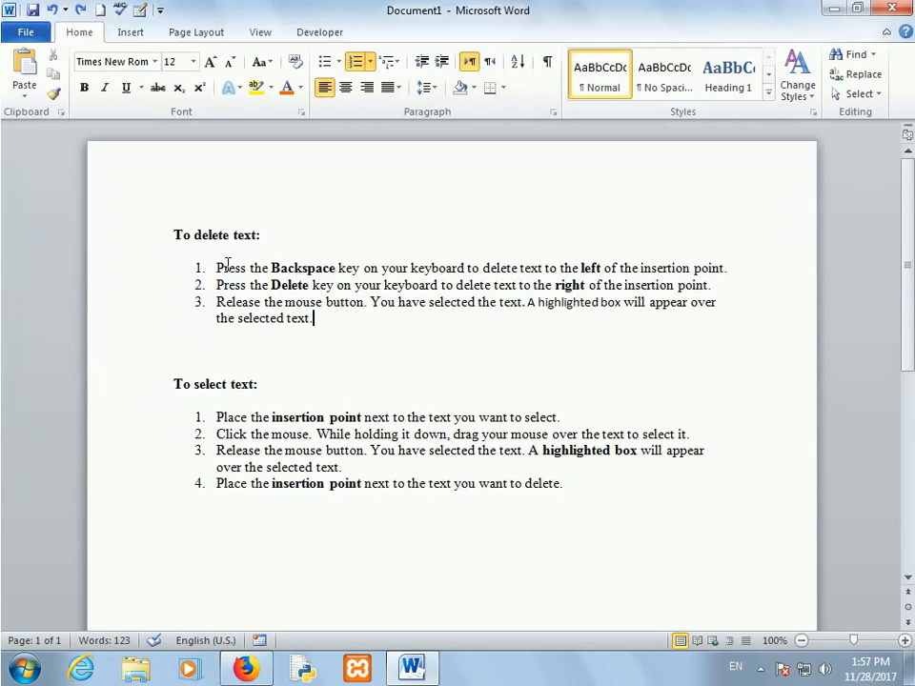
drag(216, 267, 315, 329)
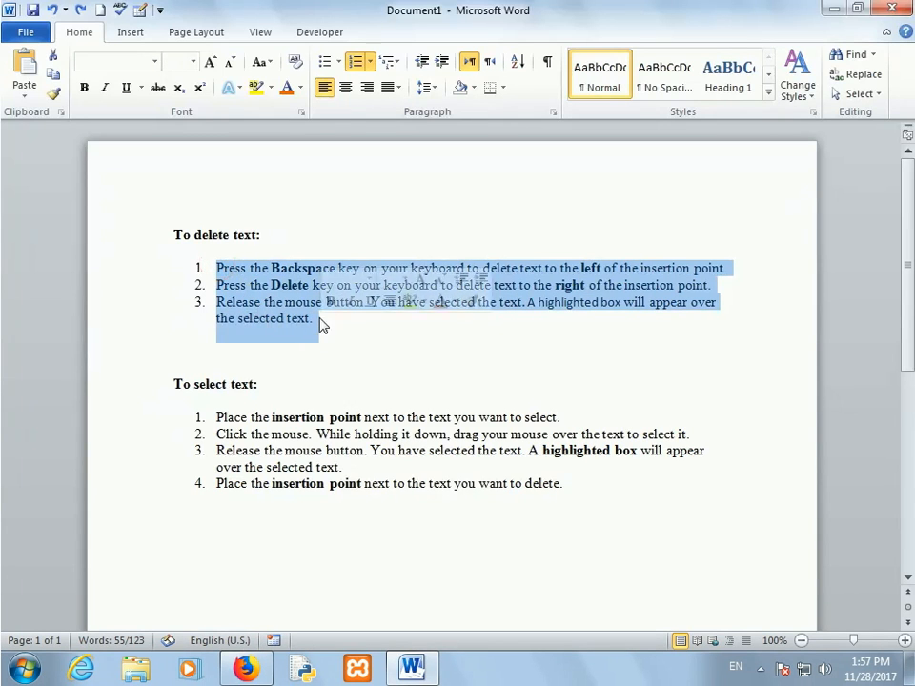
click(339, 62)
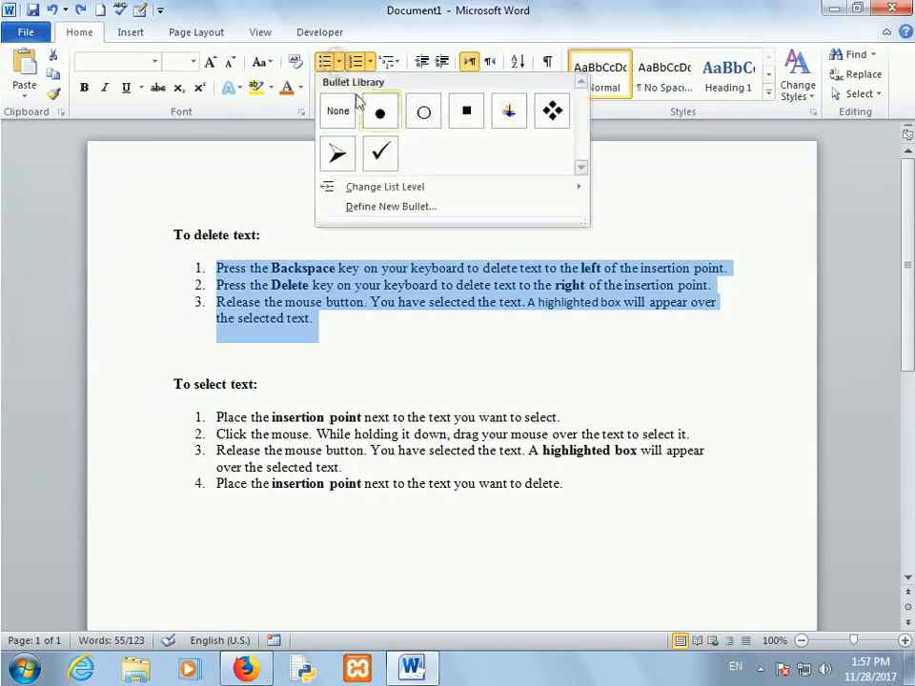
click(380, 149)
click(354, 323)
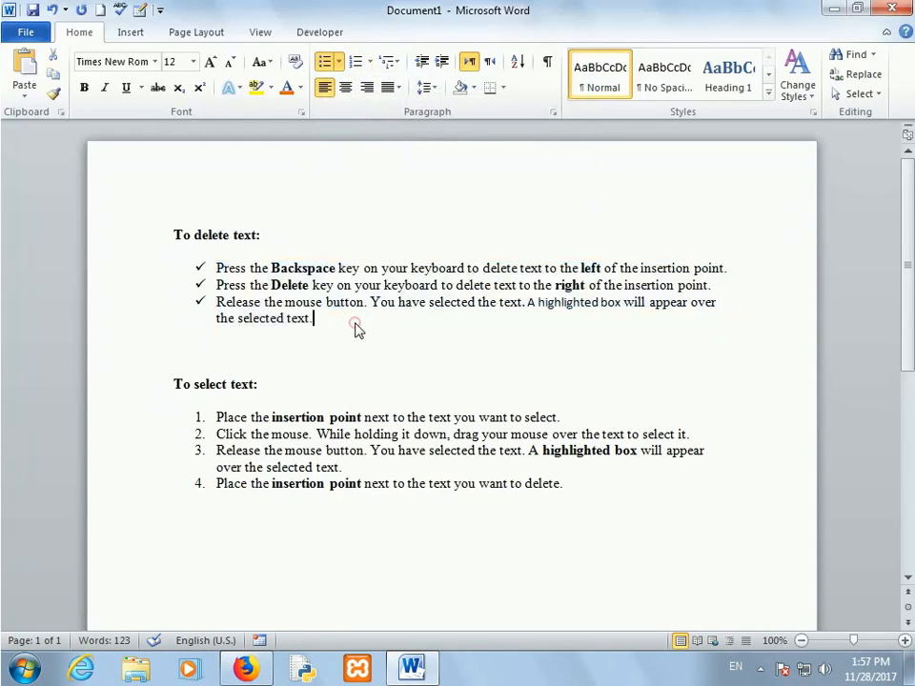
Switch the delete steps to four-diamond bullets and bring up the numbering styles.
click(339, 62)
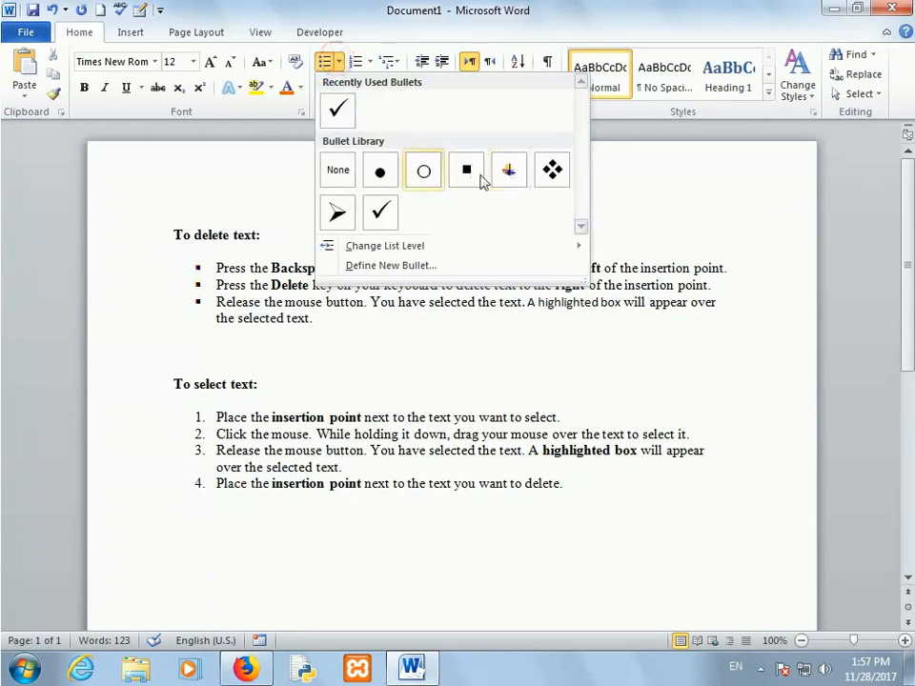
click(552, 170)
click(370, 62)
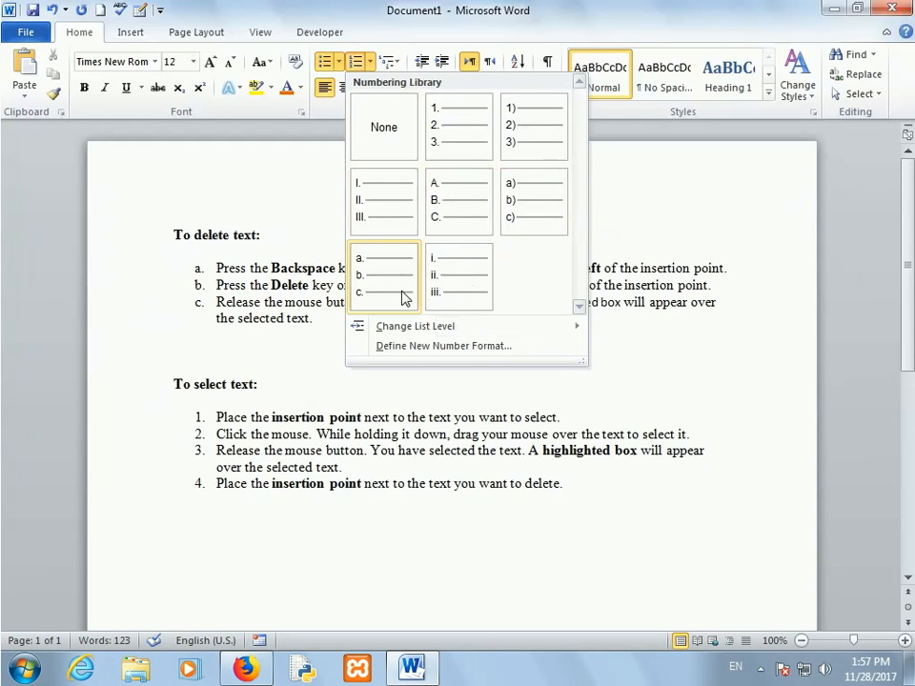
Set numbering to None on the third item, 'Release the mouse button', leaving it an unbulleted paragraph.
click(404, 129)
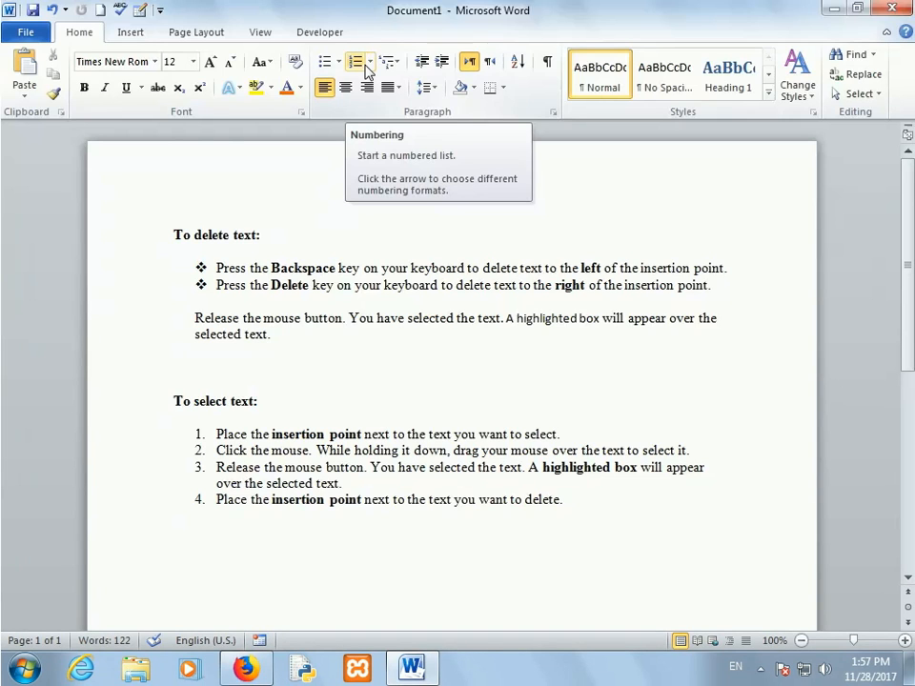
click(392, 63)
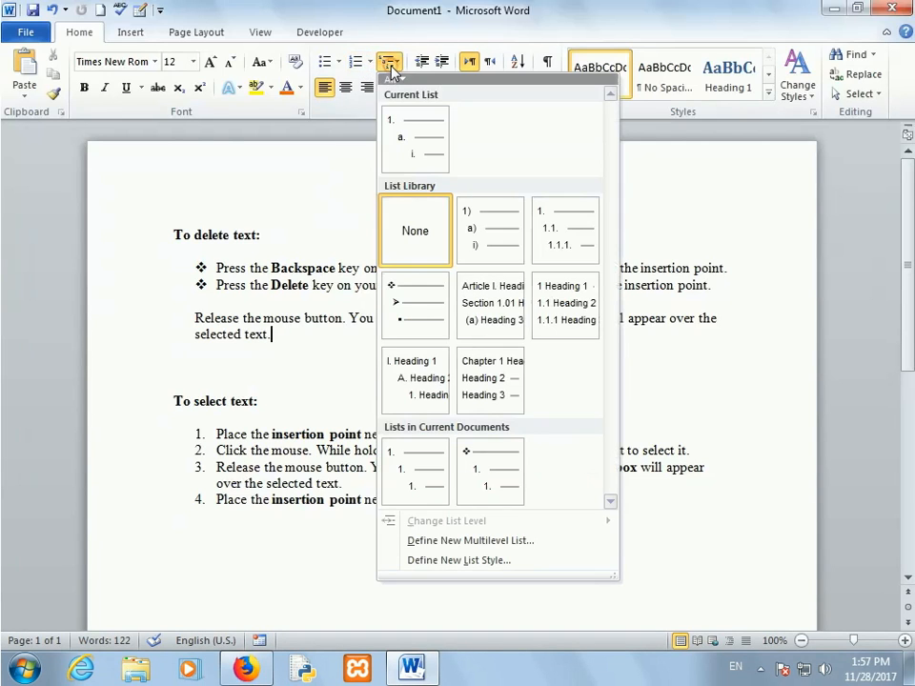
click(391, 67)
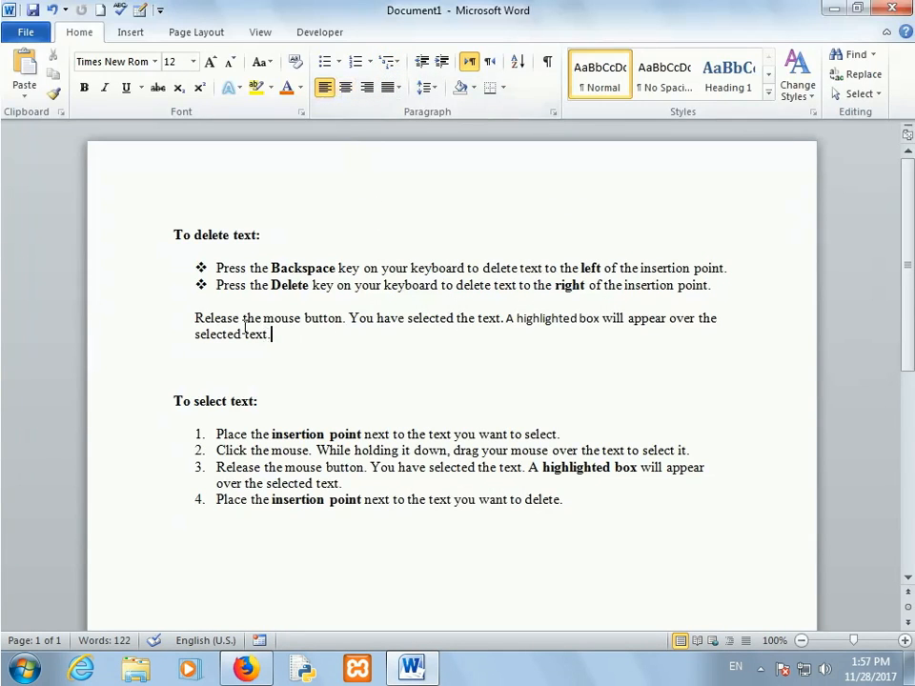
triple_click(214, 235)
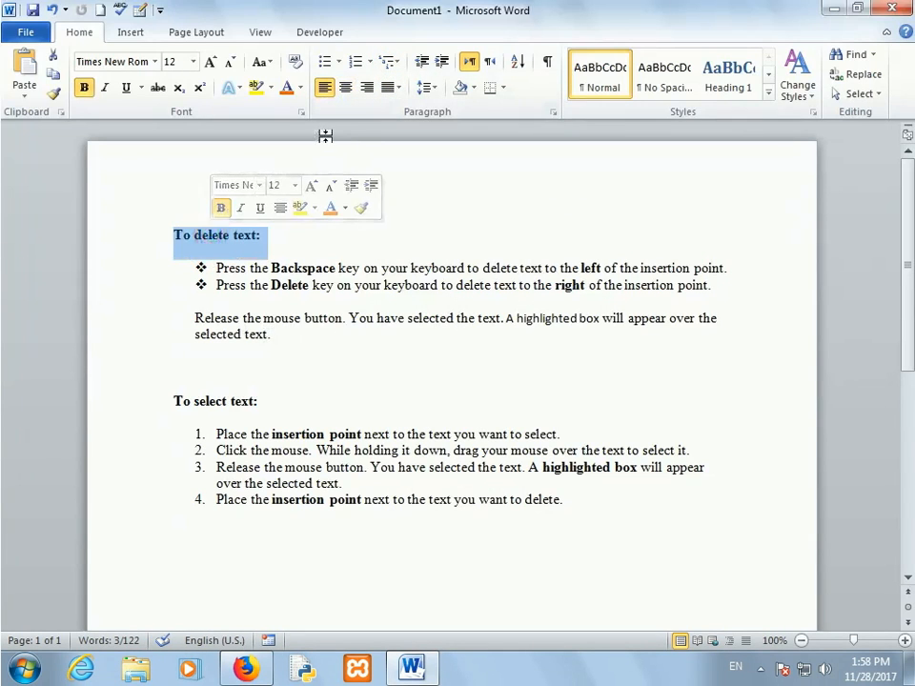
click(347, 92)
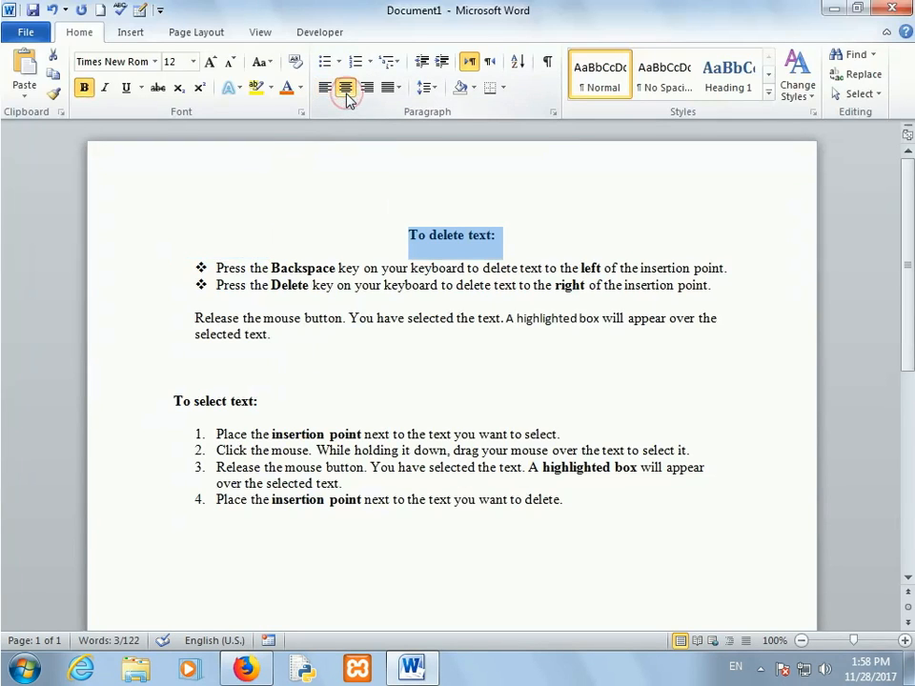
click(371, 91)
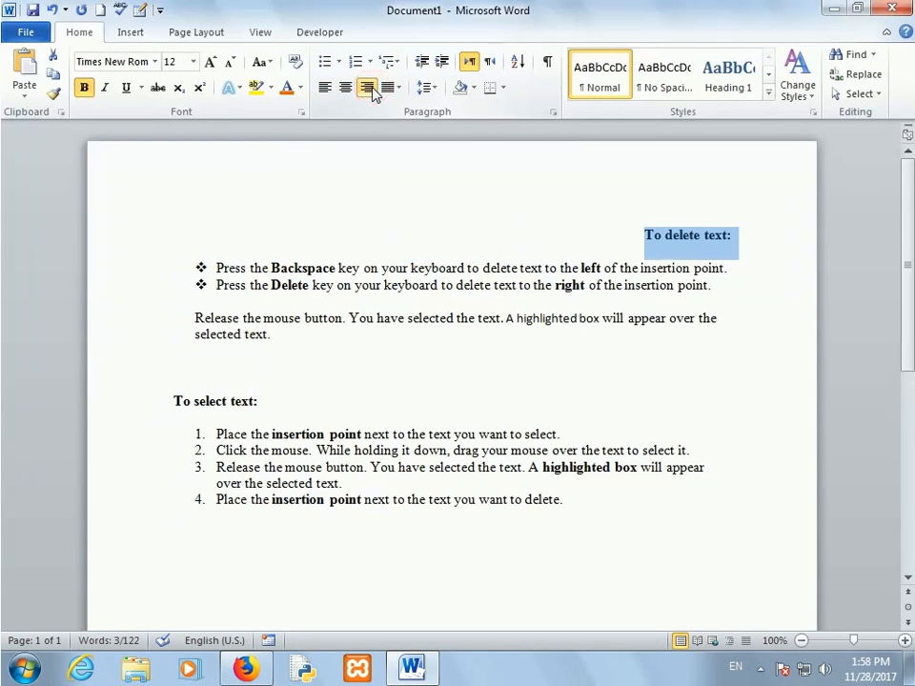
click(324, 89)
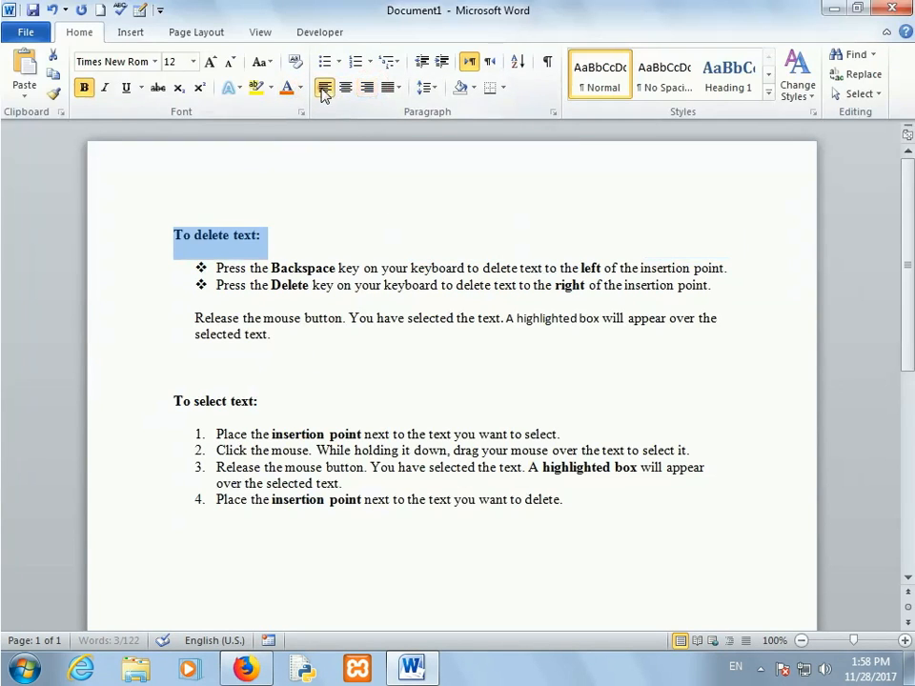
click(389, 87)
click(423, 109)
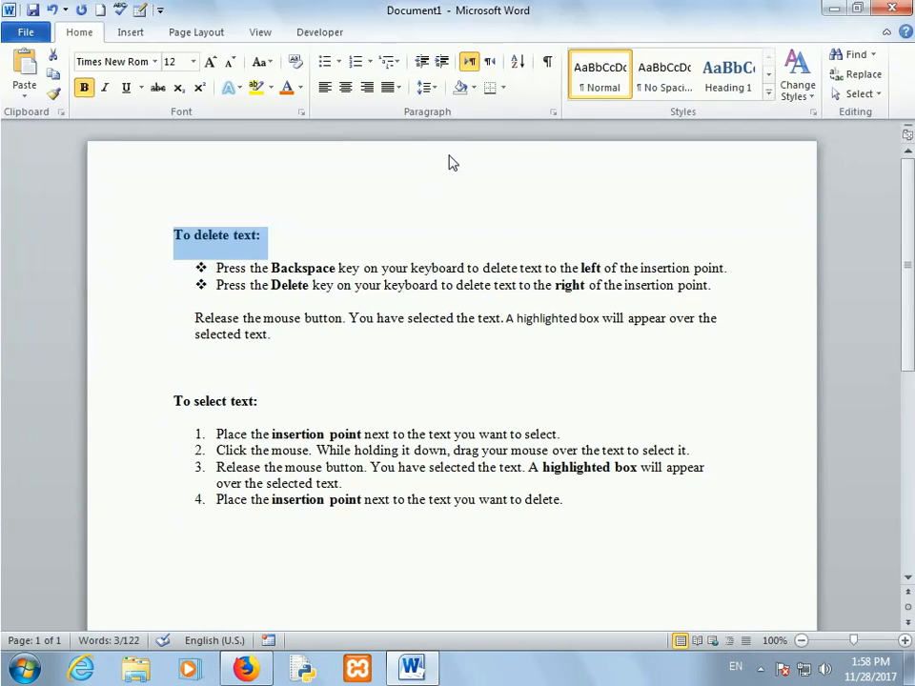
Style the 'To delete text:' heading through No Spacing, Heading 1 and Emphasis, finishing with Title.
click(665, 81)
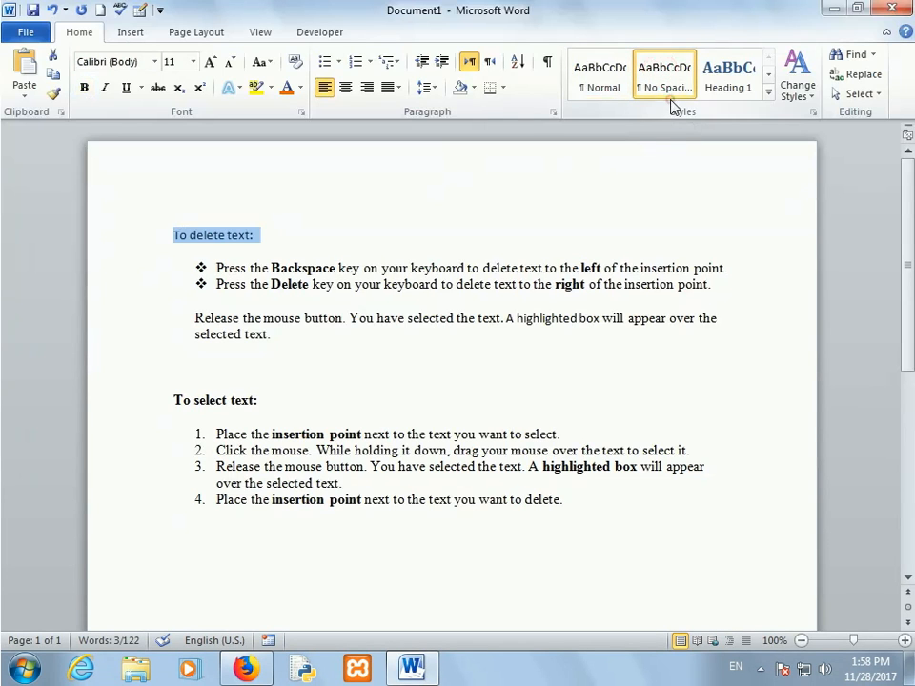
click(760, 74)
click(766, 74)
click(765, 74)
click(765, 73)
click(768, 59)
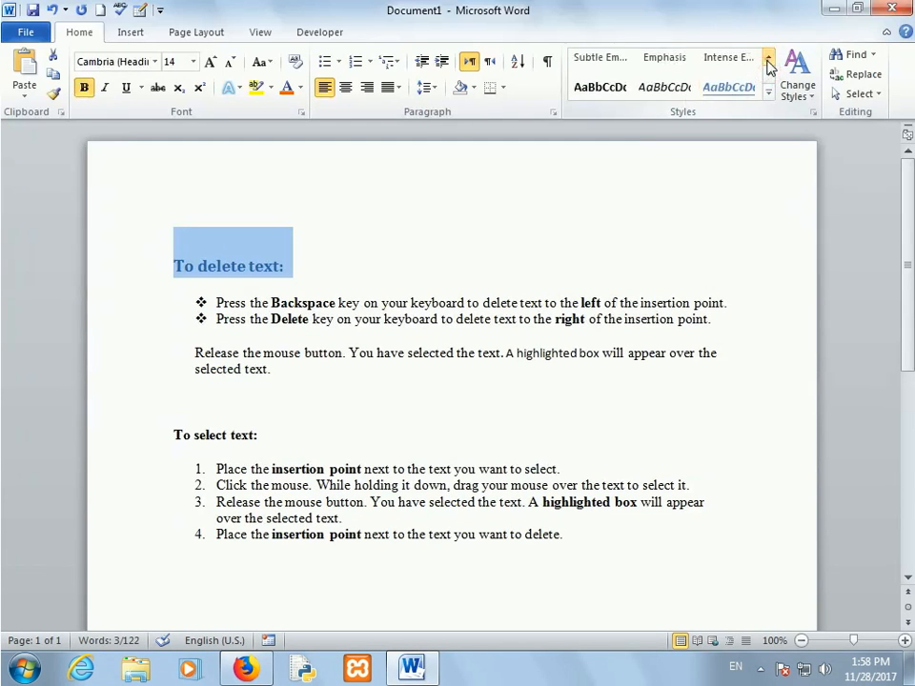
click(667, 73)
click(769, 58)
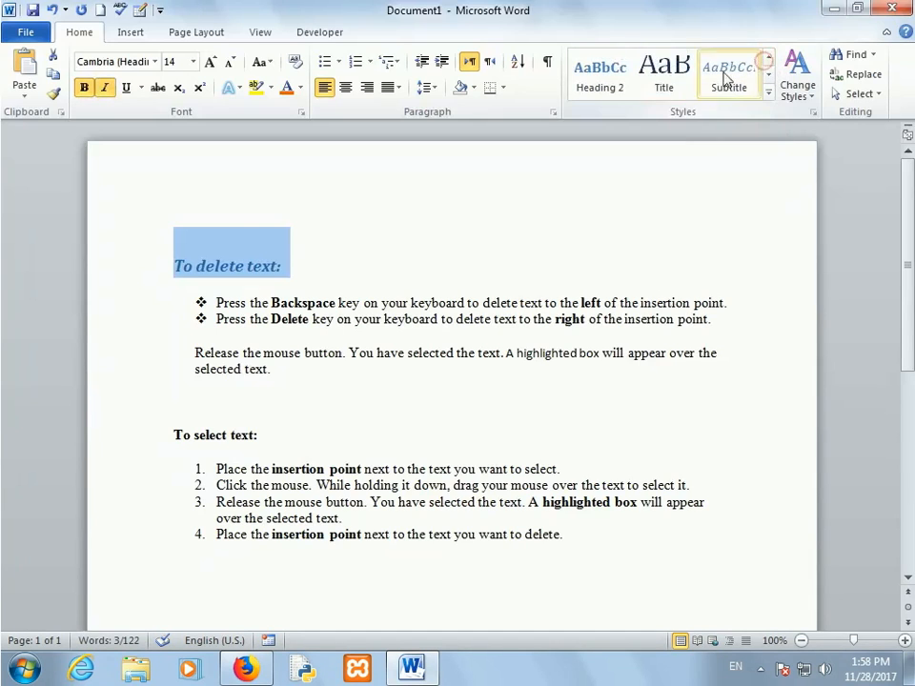
click(665, 84)
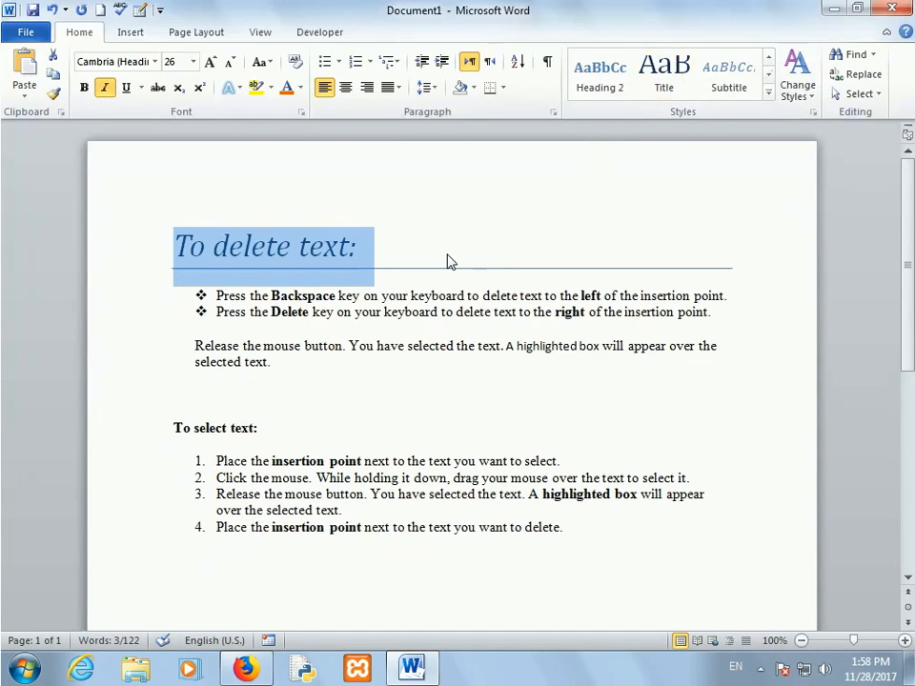
click(421, 242)
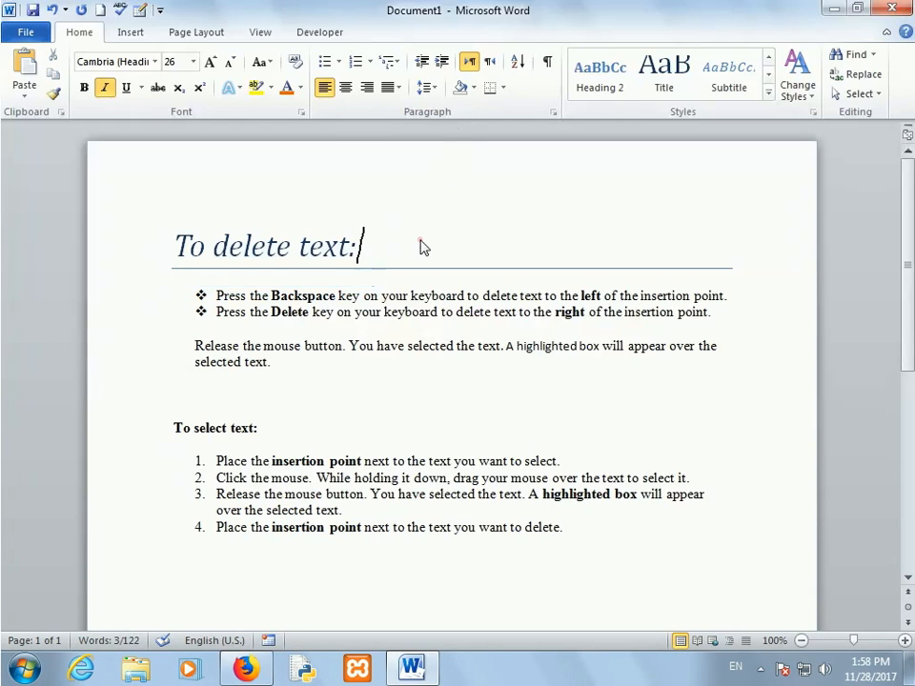
click(474, 86)
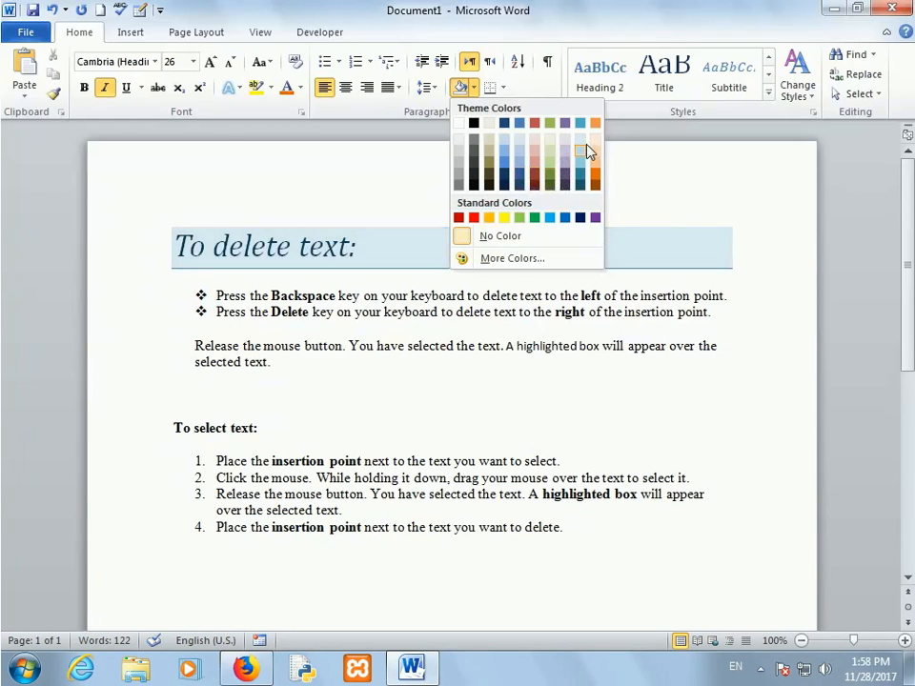
click(621, 164)
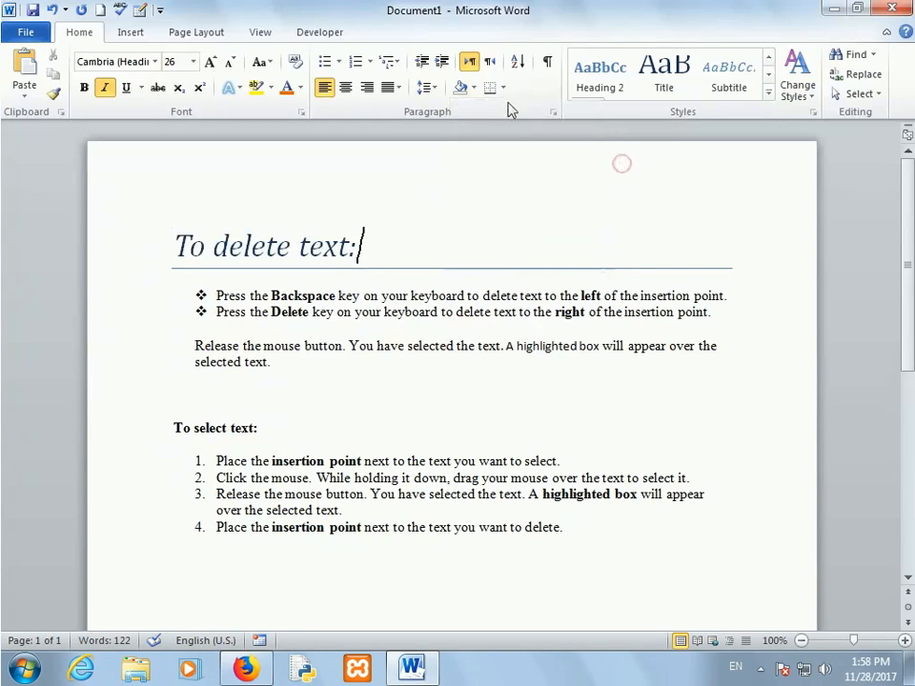
click(503, 88)
click(505, 89)
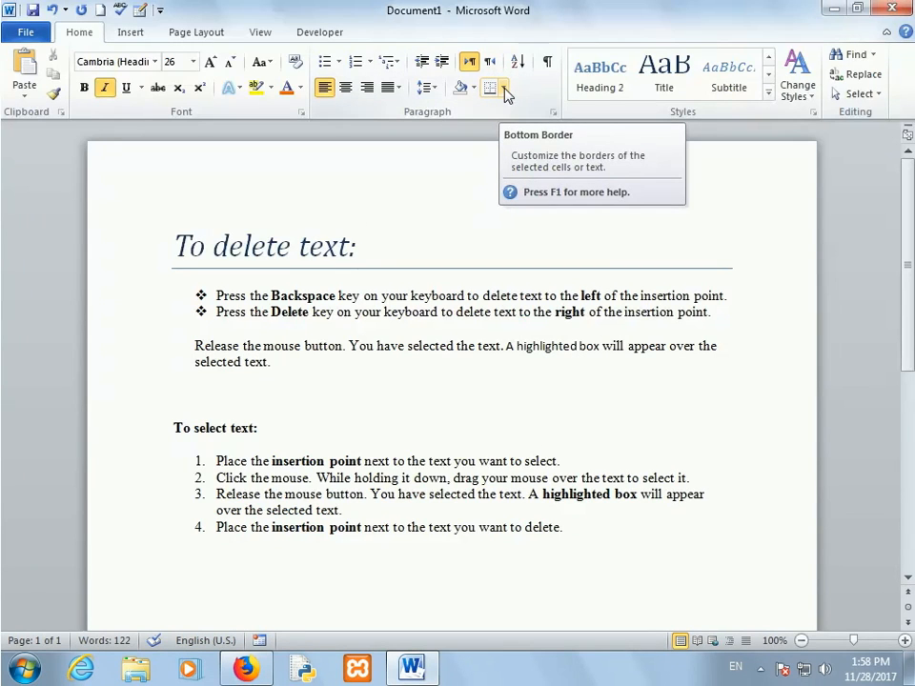
click(350, 207)
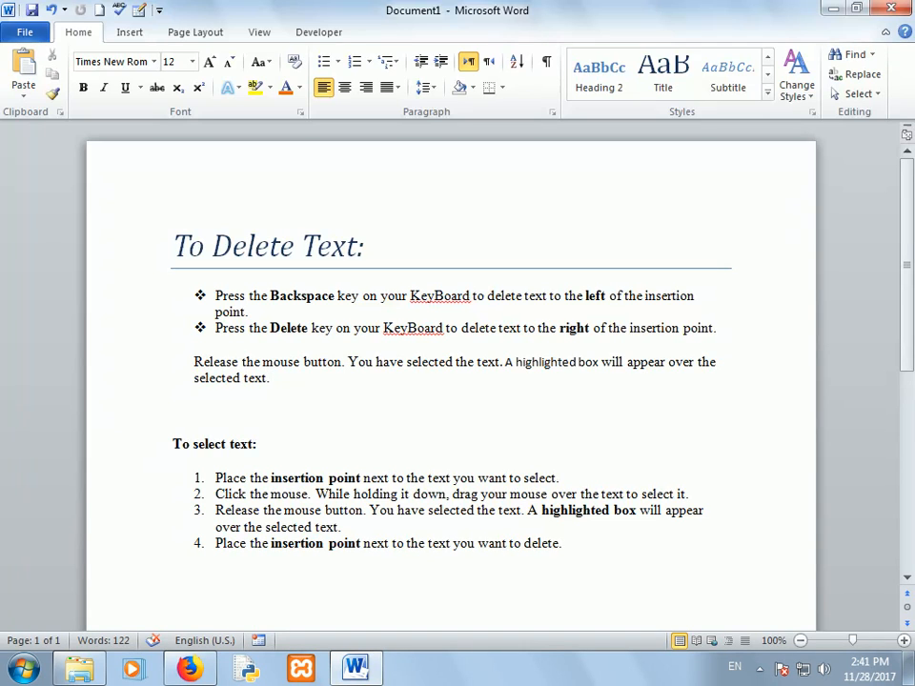
Add a new line under the Release paragraph and enter the contact e-mail address.
key(Return)
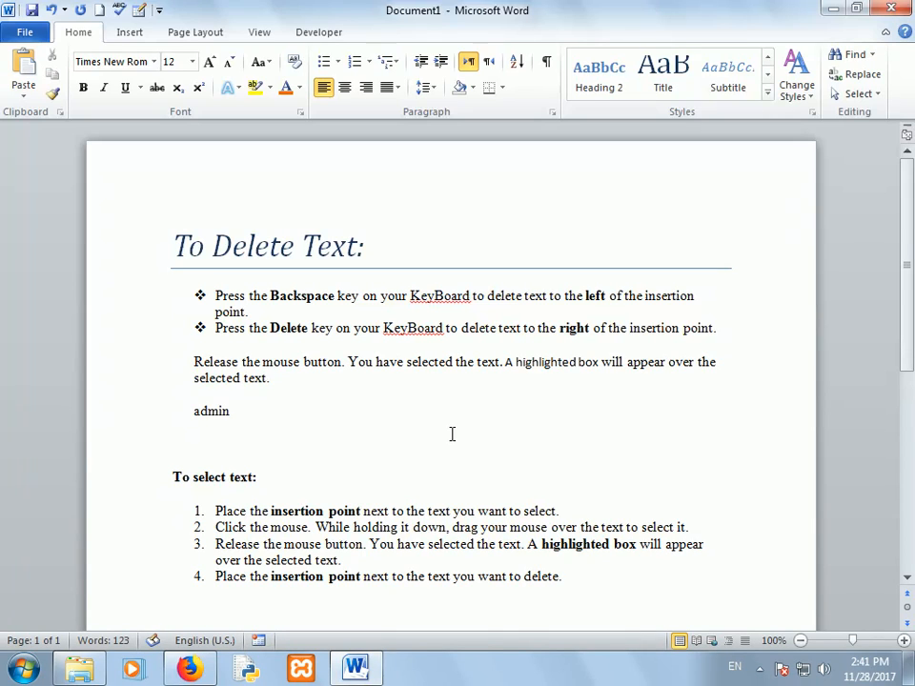
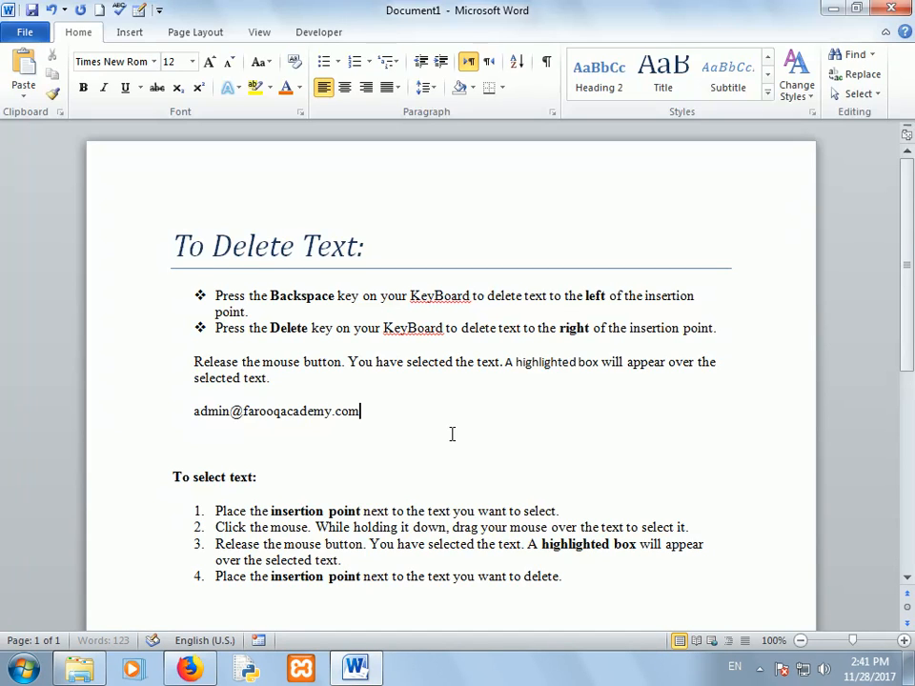